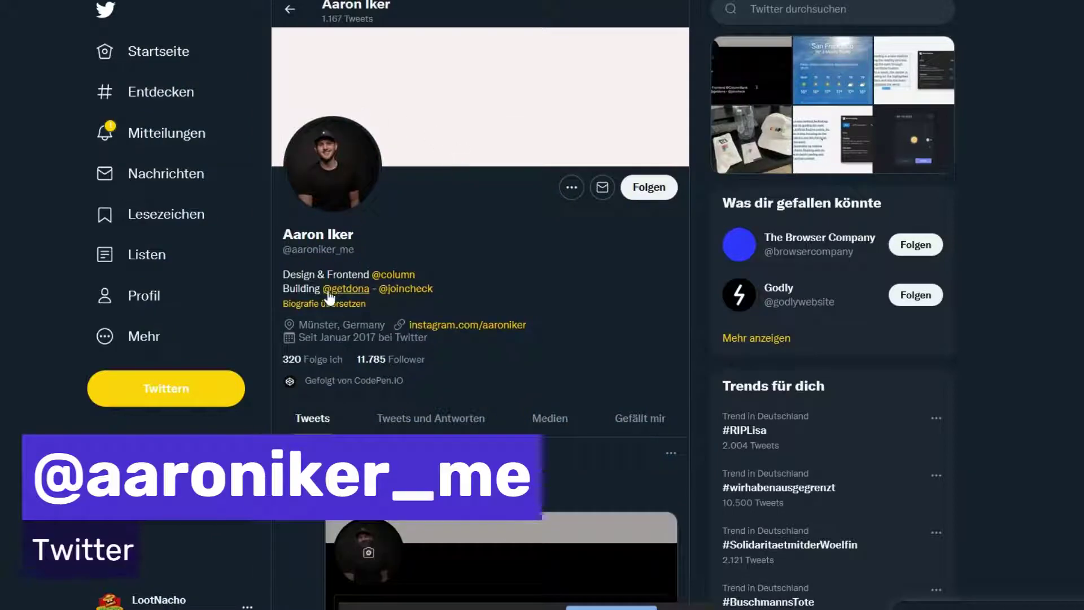
Scroll down the Twitter profile to the tweet about the Bionic Reading Figma plugin.
scroll(485, 199, "down", 10)
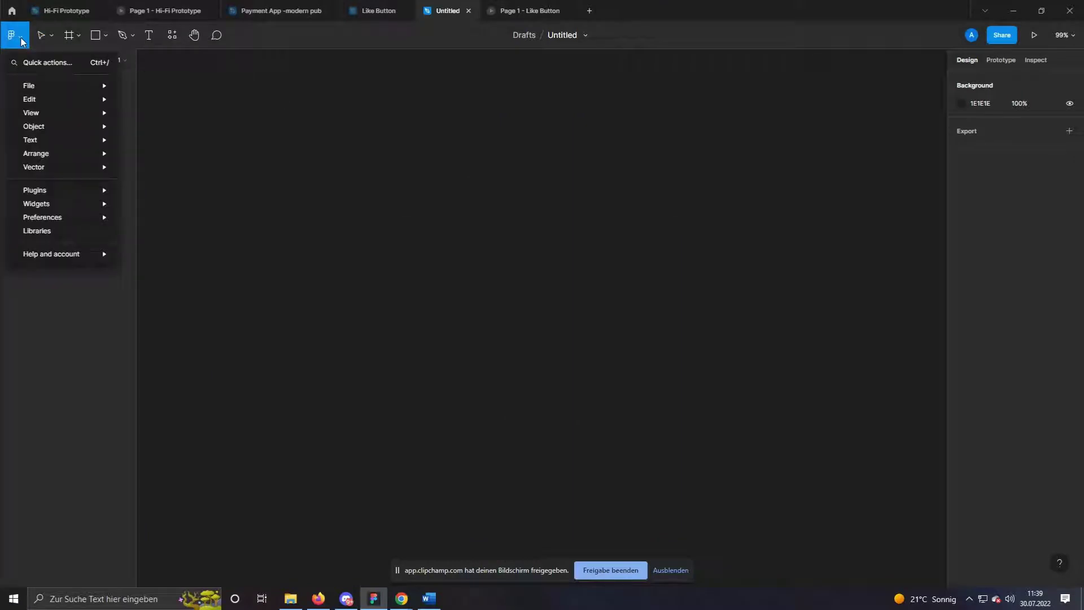
Add a 428×926 iPhone 13 Pro Max frame using the Frame tool preset.
mouse_move(27, 85)
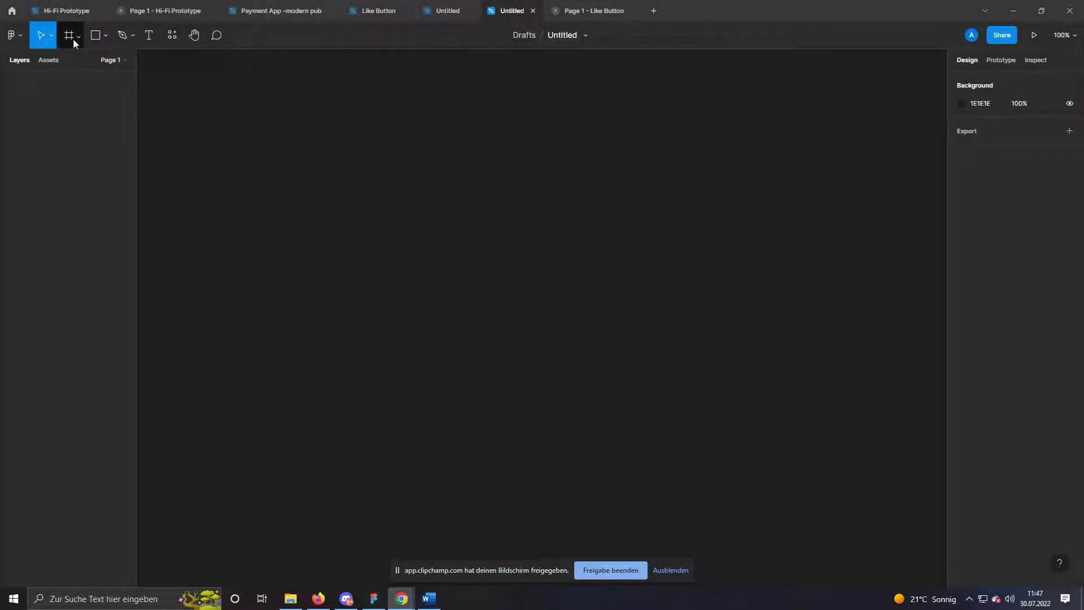
left_click(74, 40)
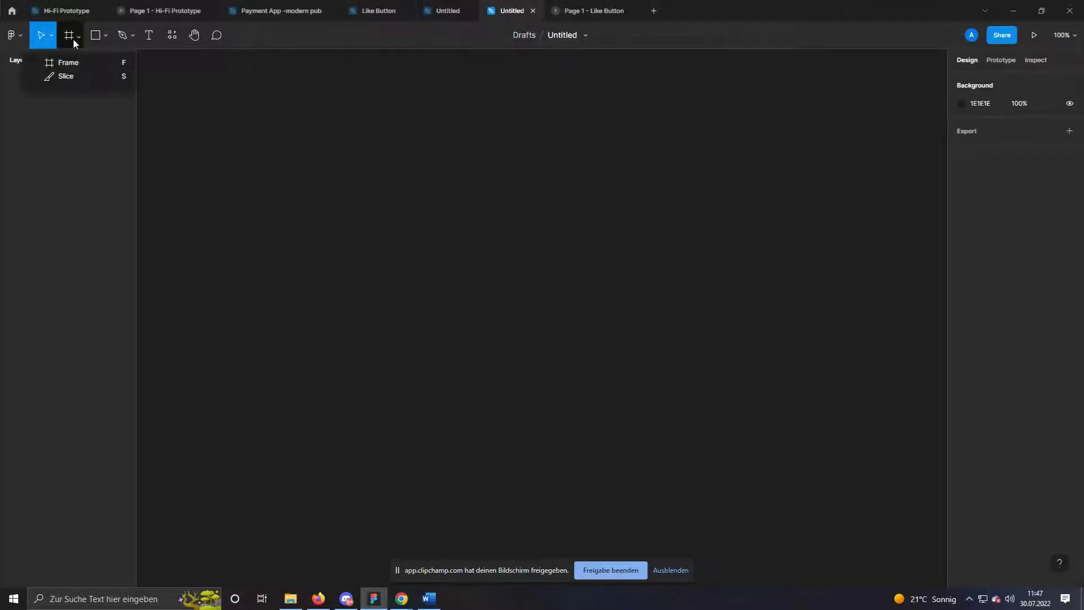
left_click(73, 63)
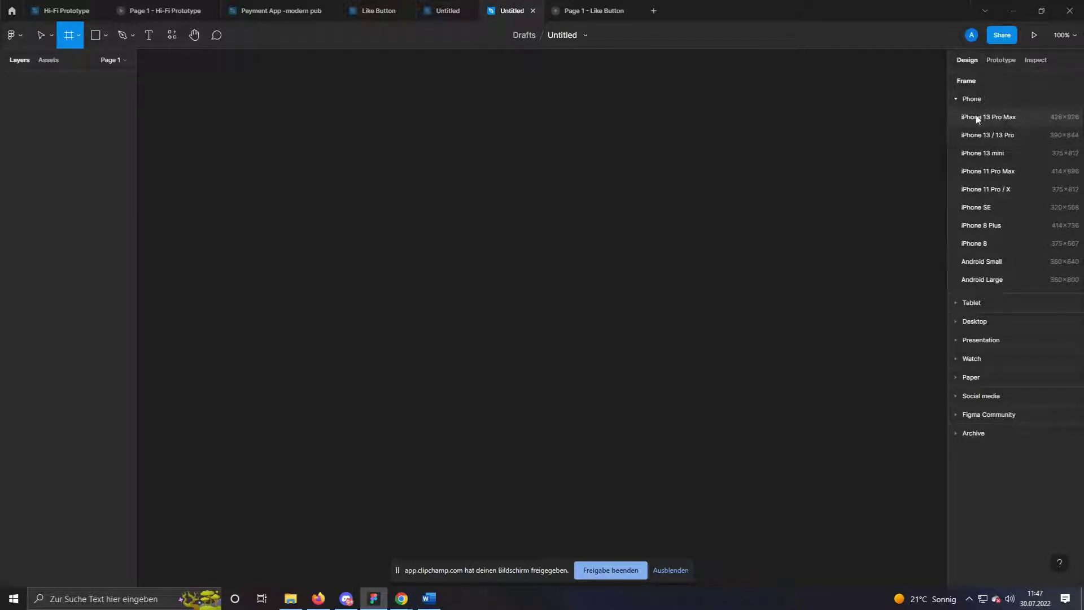
left_click(1005, 118)
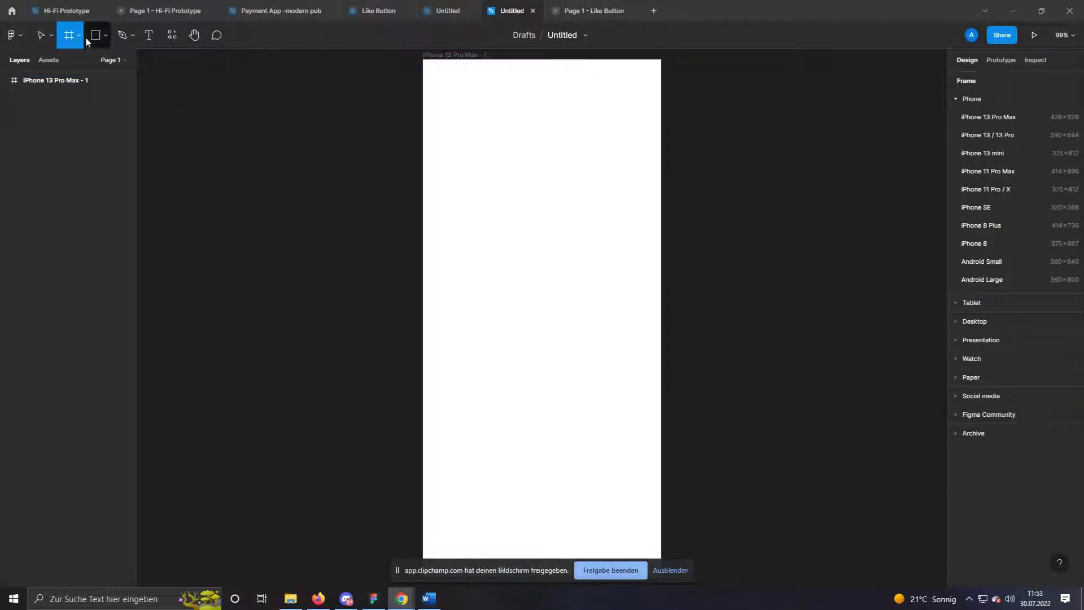
Draw a rectangle at the top of the phone frame and size it to 347×128.
left_click(105, 36)
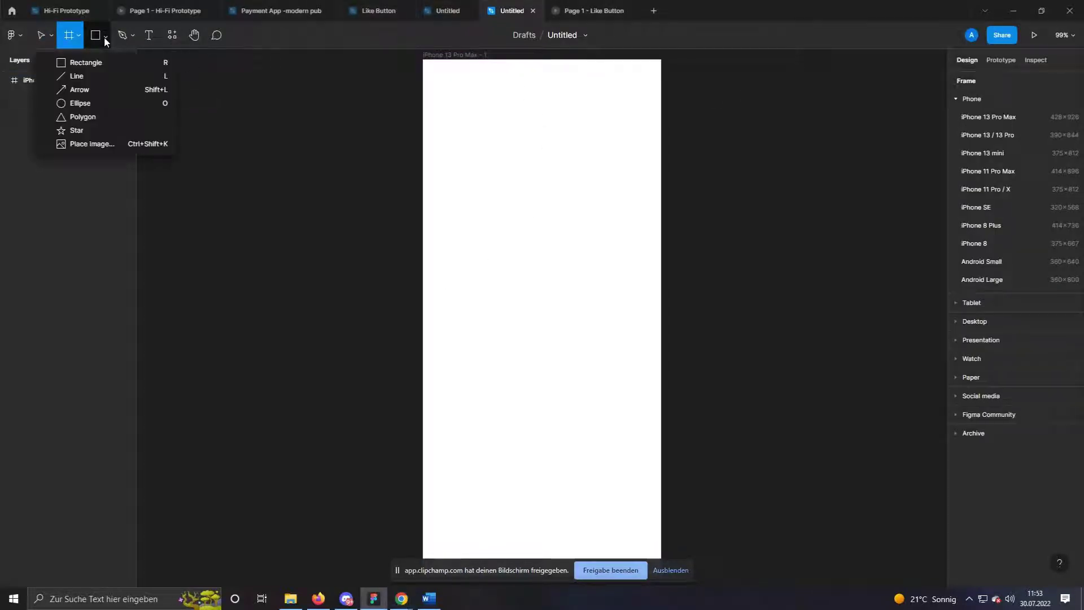
left_click(96, 68)
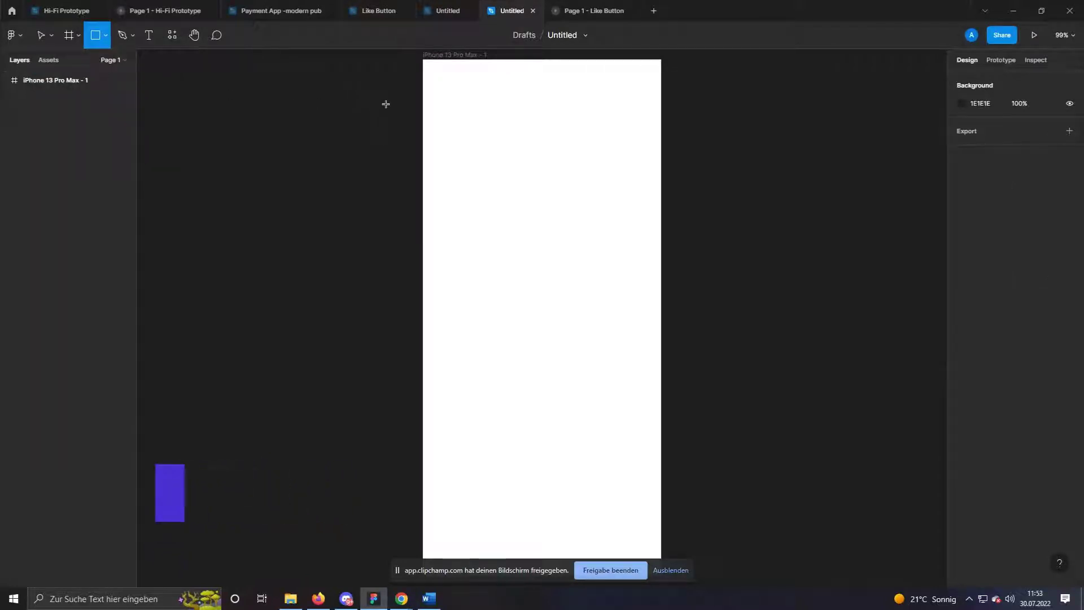
mouse_move(443, 96)
left_mouse_down()
mouse_move(513, 133)
mouse_move(644, 172)
left_mouse_up()
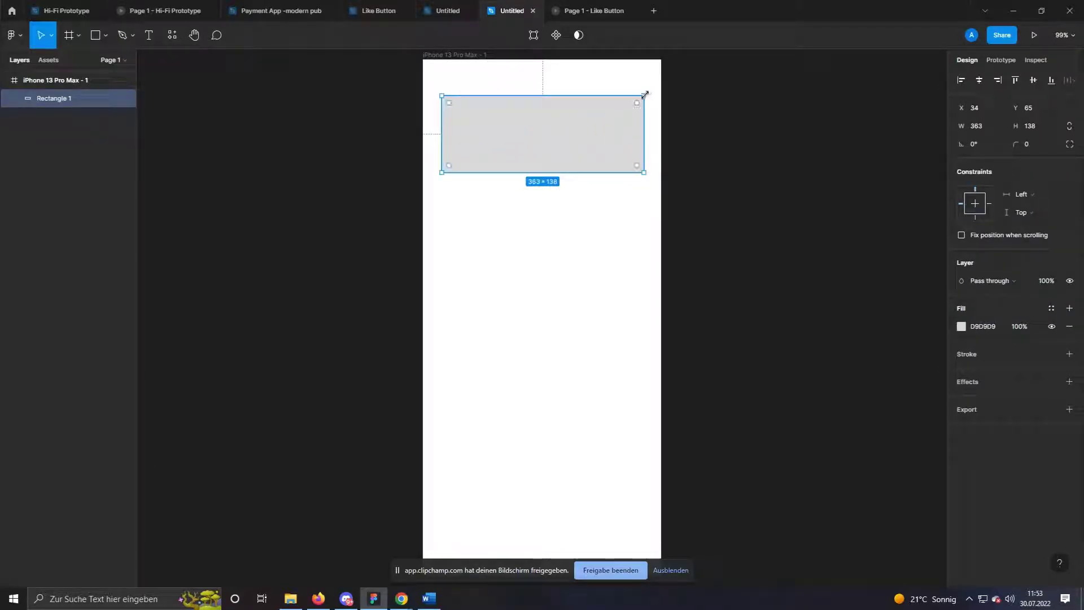
left_click_drag(644, 94, 641, 99)
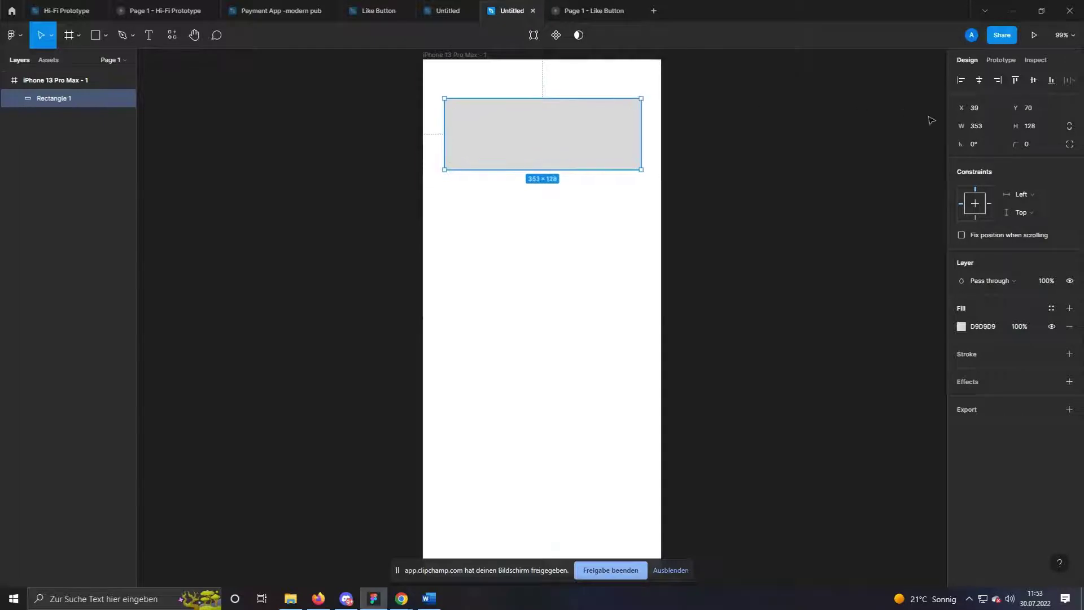
left_click(989, 133)
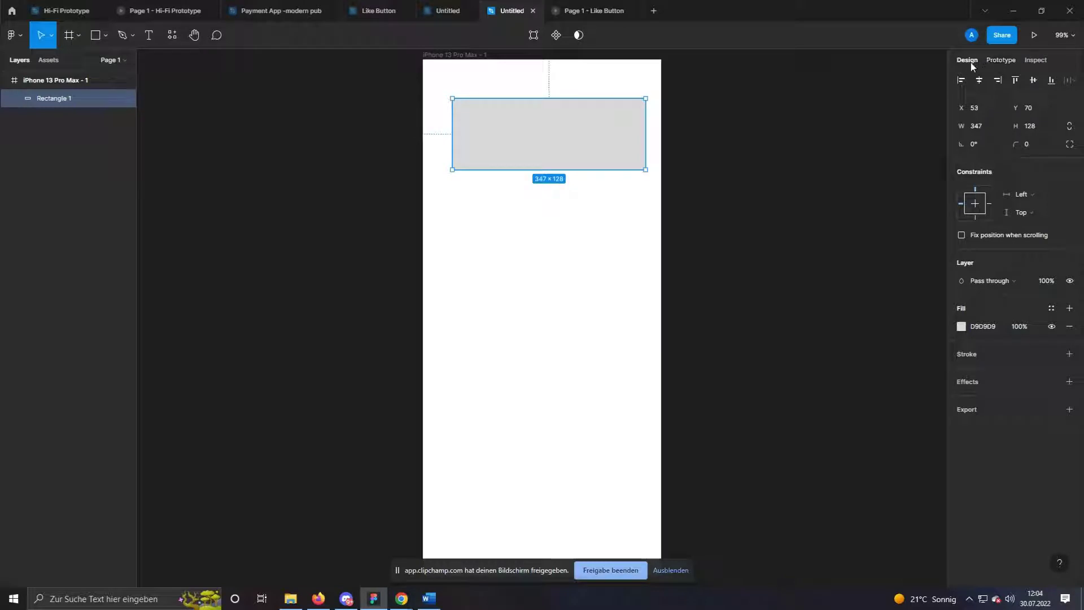
Centre the rectangle horizontally, set height 78, corner radius 10 and orange fill EF8829.
left_click(980, 82)
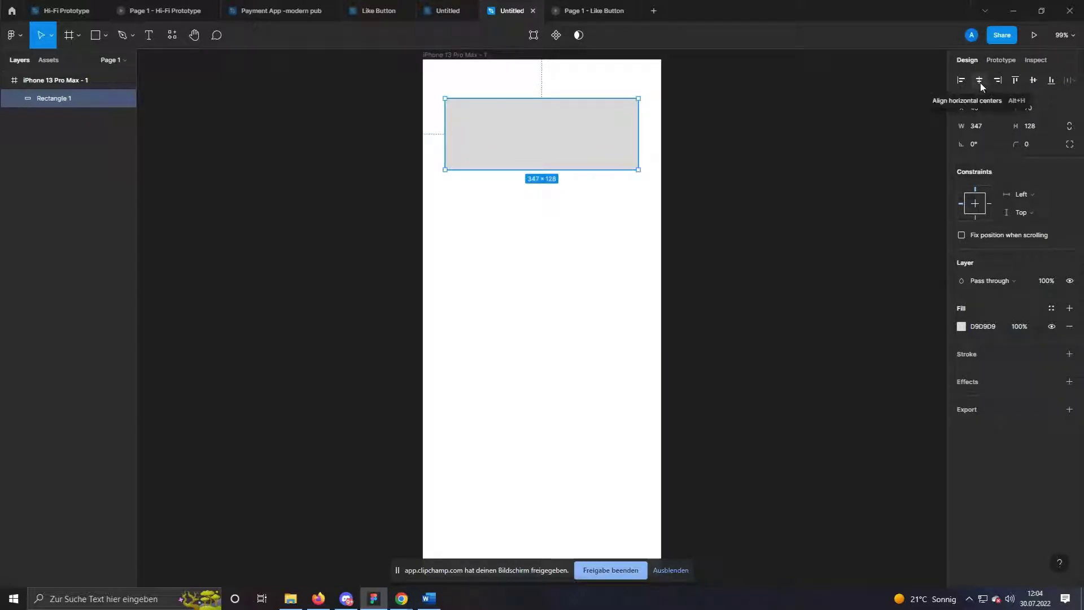
left_click_drag(570, 169, 570, 142)
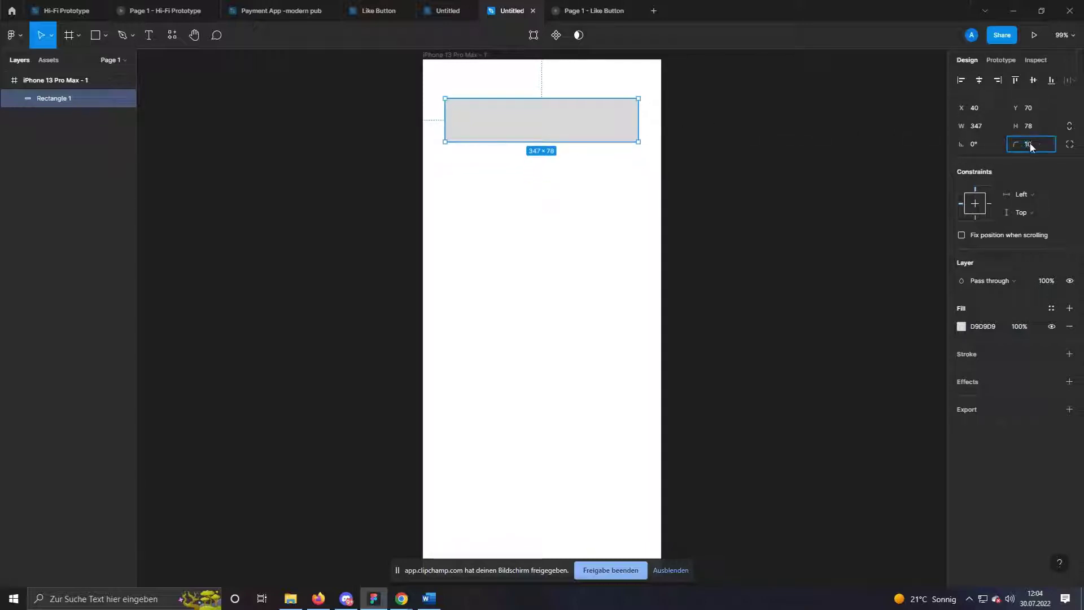
key("Return")
left_click(961, 327)
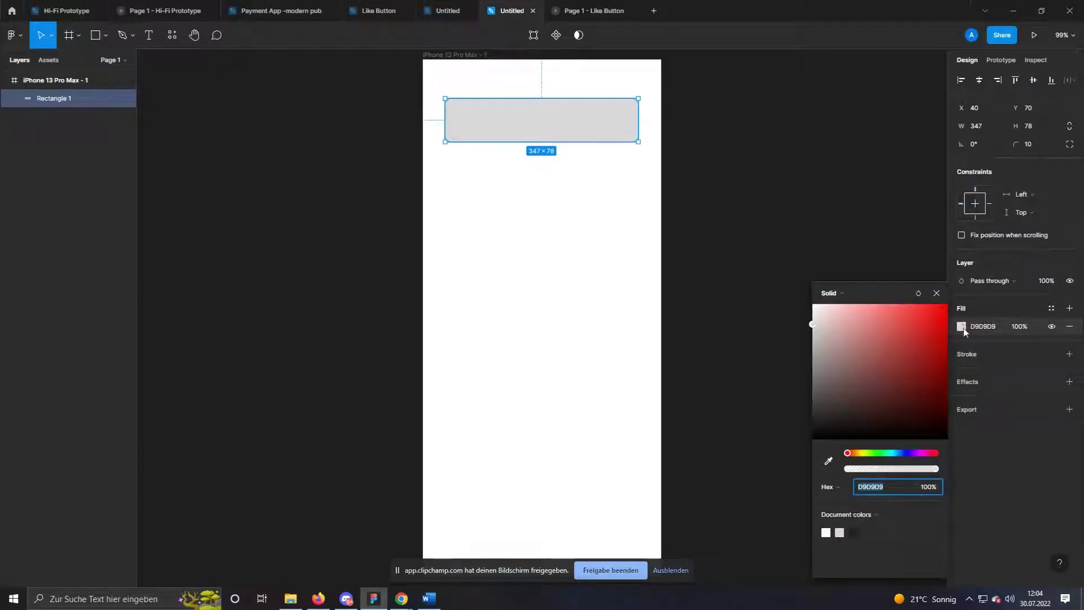
left_click_drag(857, 450, 855, 453)
left_click_drag(875, 389, 924, 313)
left_click(990, 401)
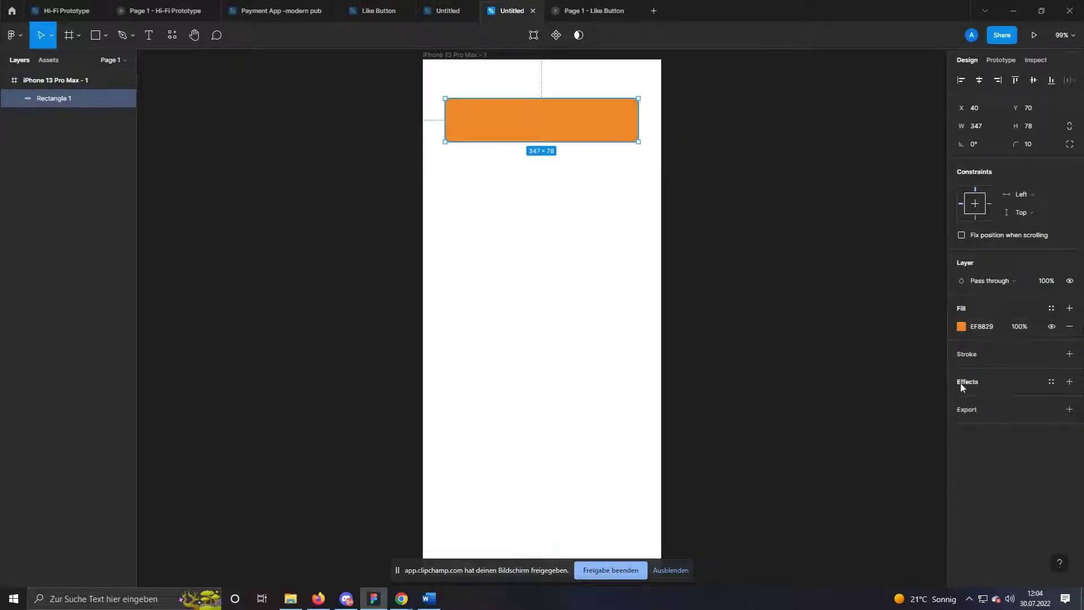
Add a drop shadow to the button with a Y offset of 2.
left_click(1069, 382)
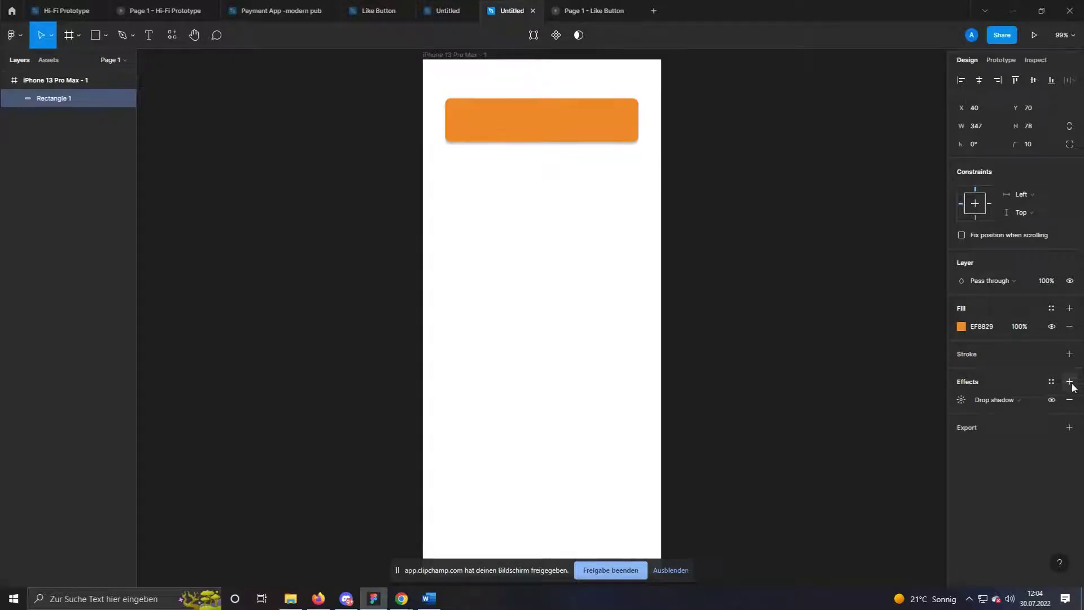
left_click(960, 400)
left_click(853, 448)
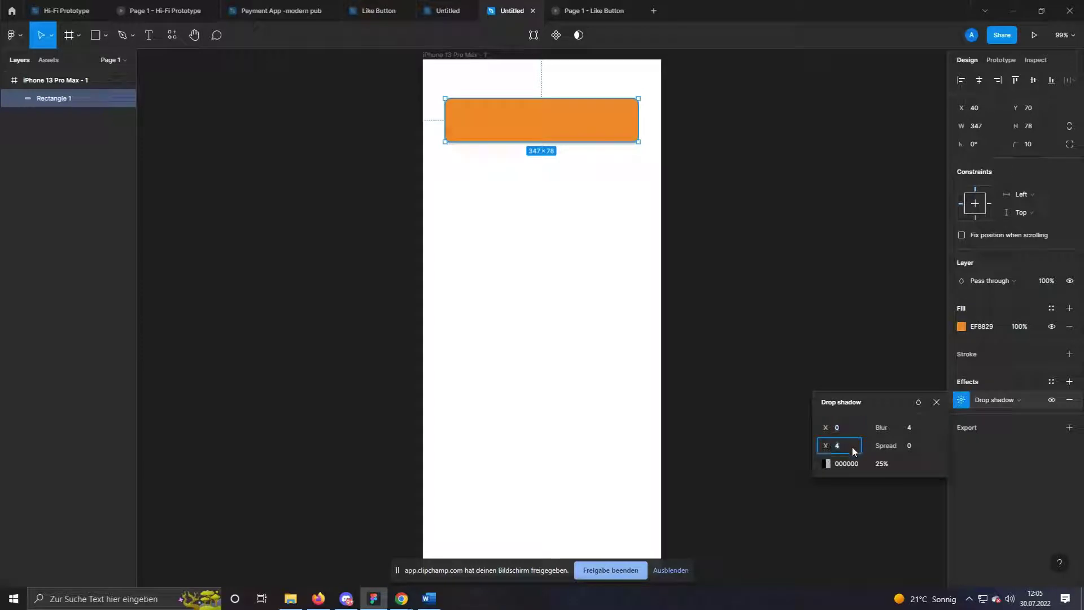
type("2")
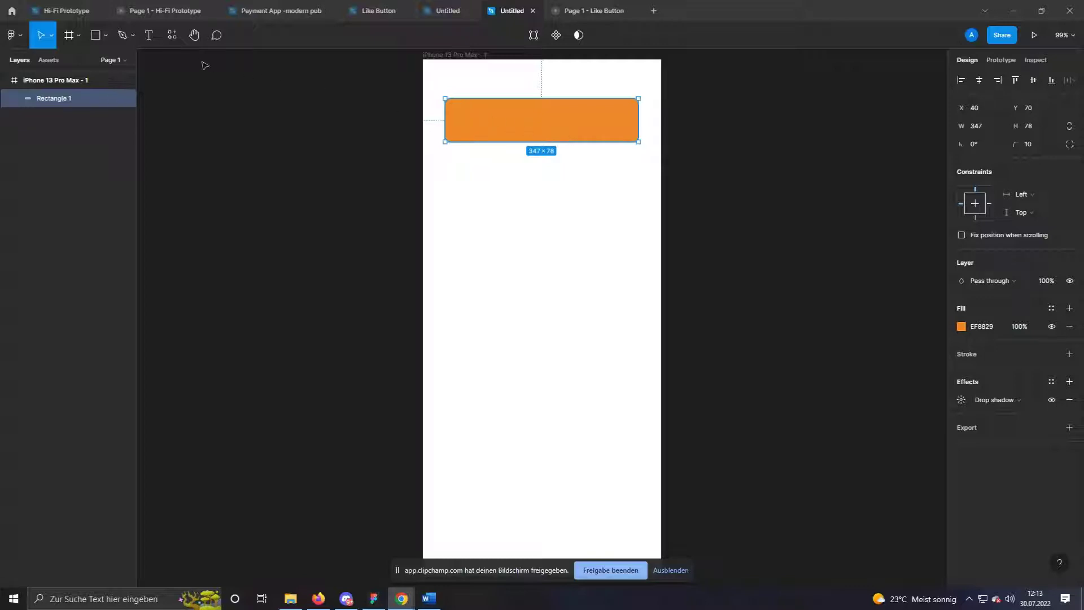
Add the text 'Like' on the button in Lilita One, size 30.
left_click(149, 44)
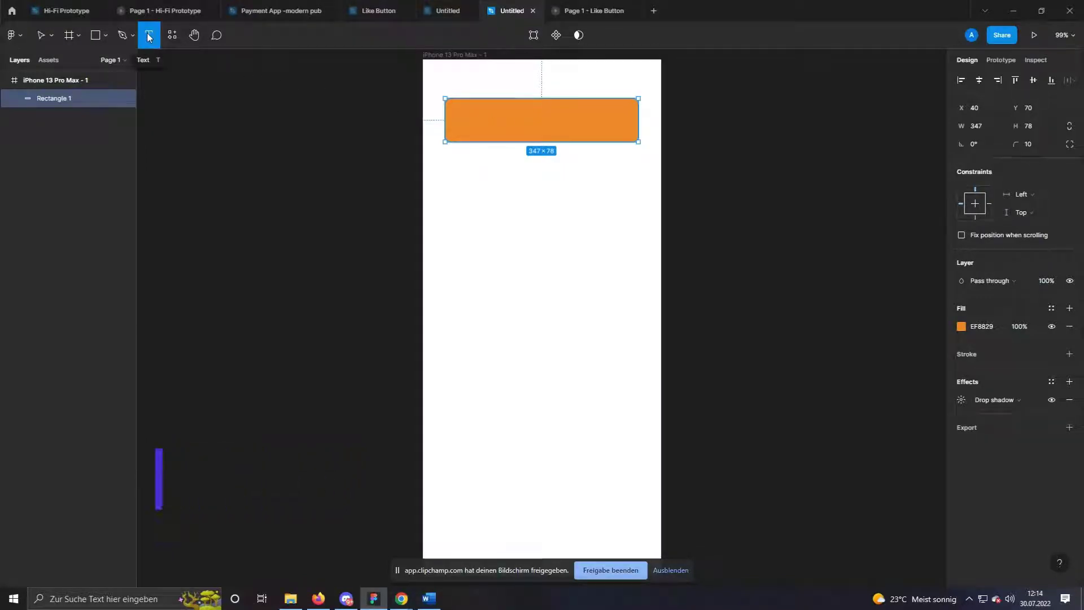
left_click(539, 119)
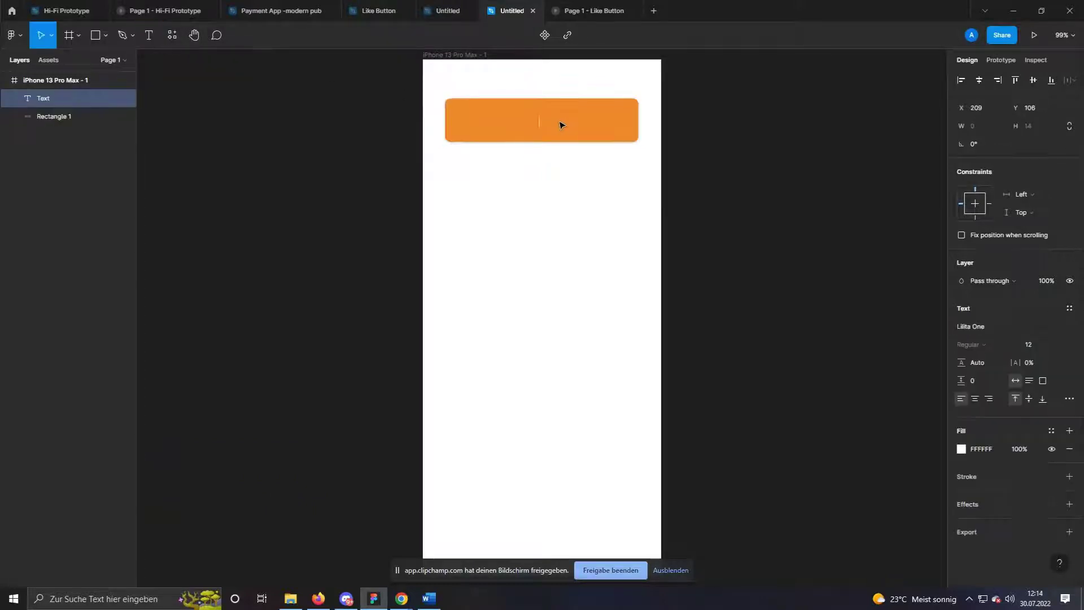
type("Like")
left_click(1071, 328)
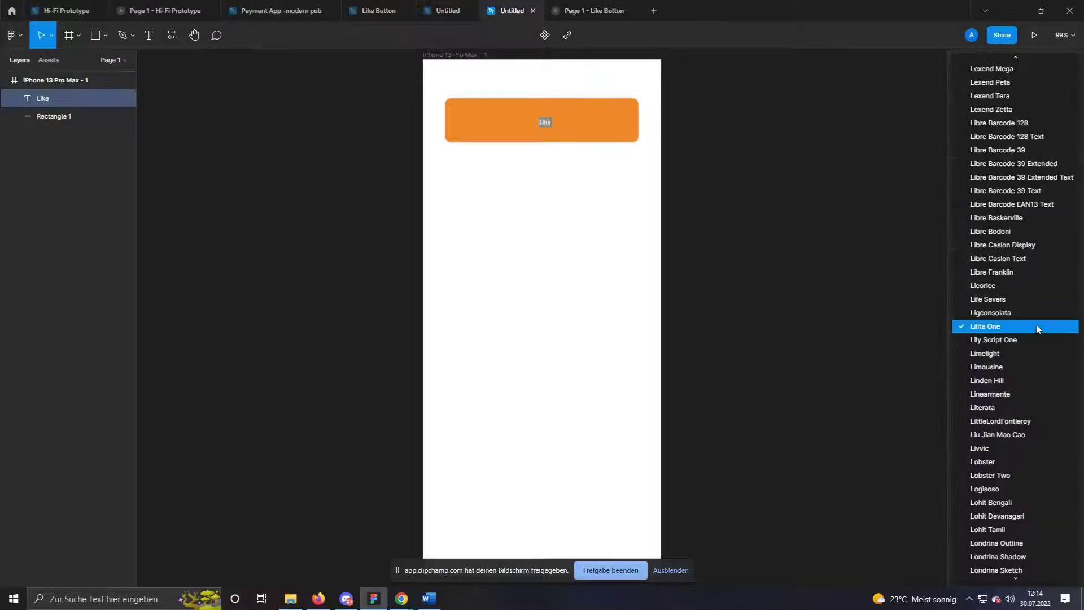
left_click(1018, 330)
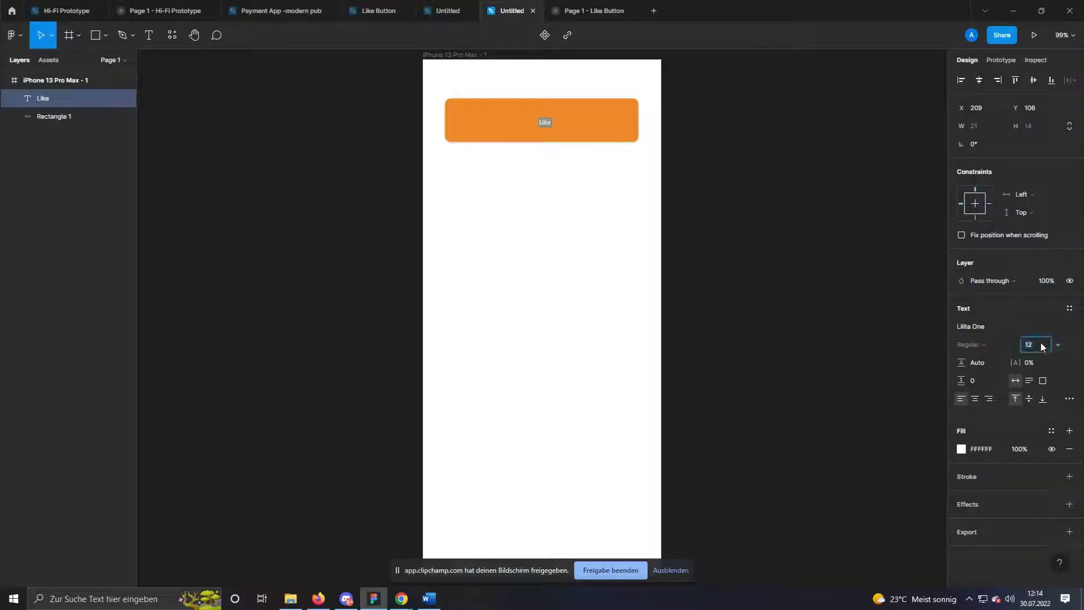
key("Return")
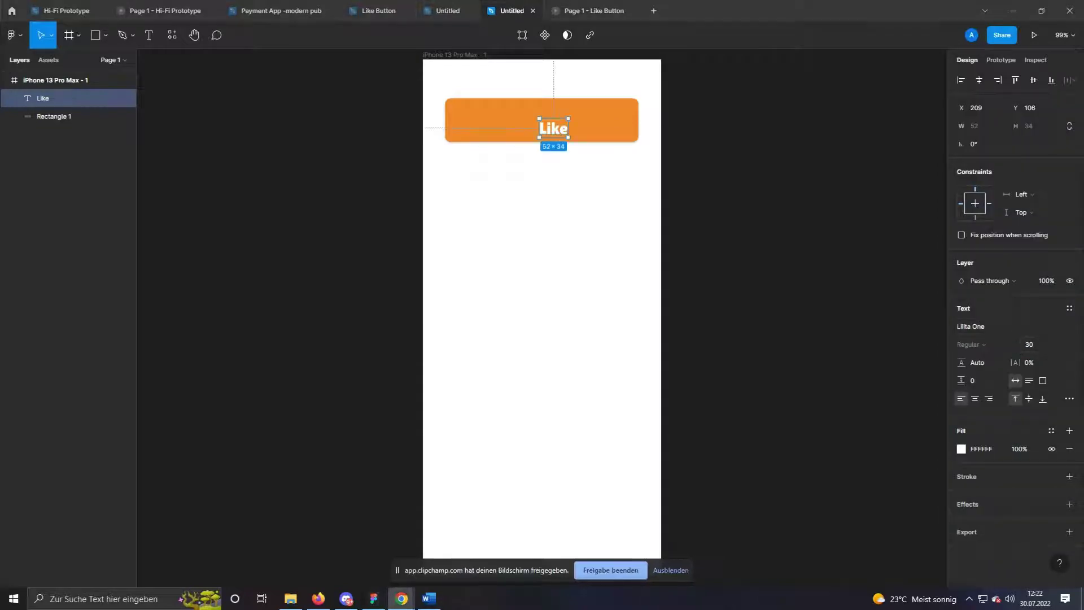
Centre the Like text horizontally and vertically on the orange button.
left_click(601, 114)
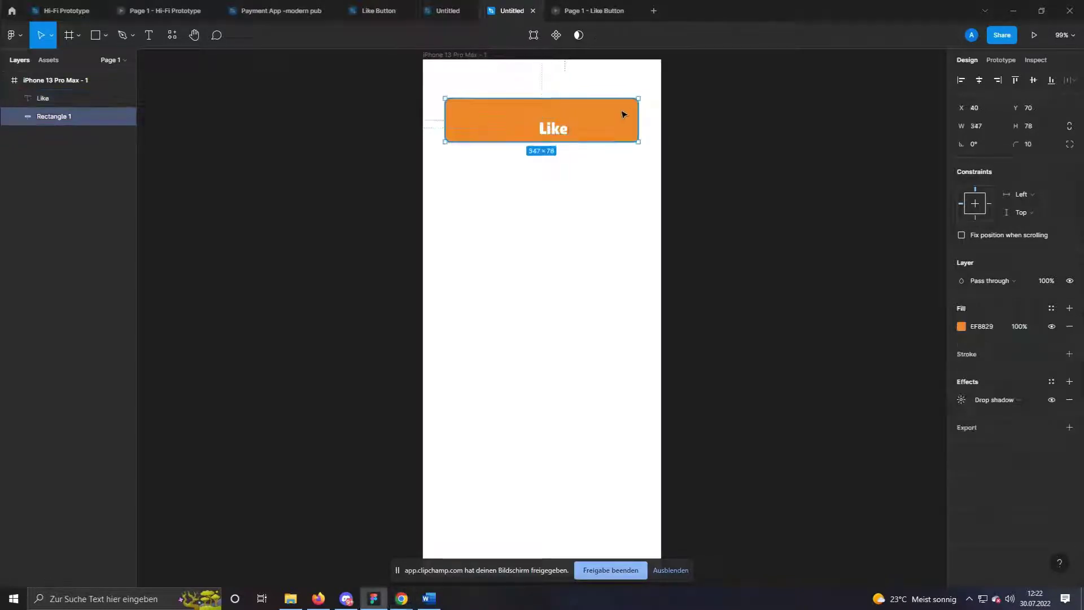
left_click(553, 134, "shift")
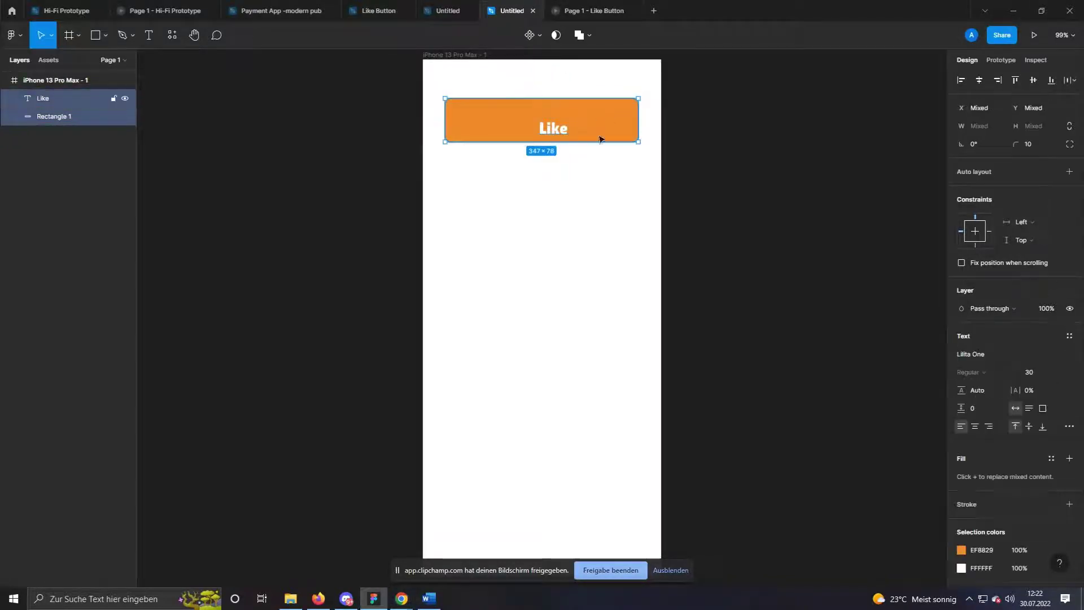
left_click(979, 80)
left_click(1034, 85)
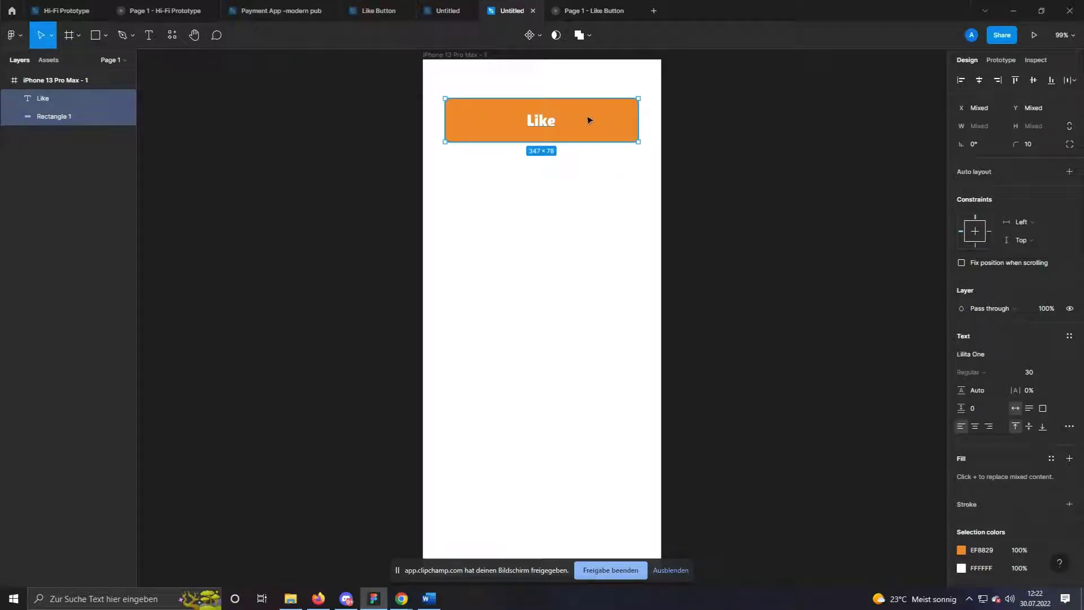
Shrink the orange button around its centre to 205×60.
left_click(639, 164)
left_click(617, 128)
key("alt")
left_click_drag(640, 142, 599, 137)
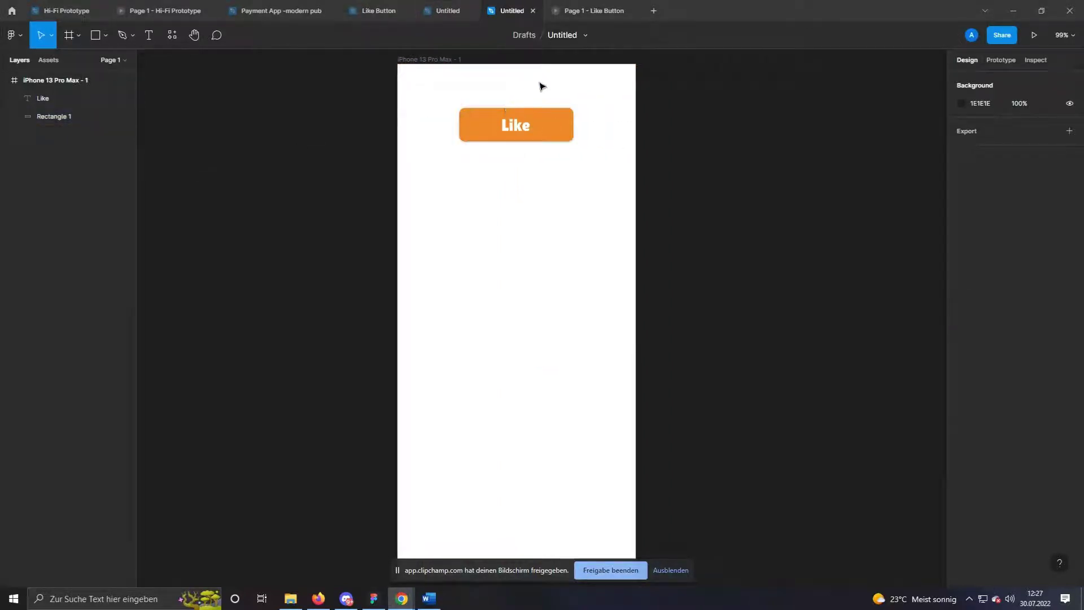
Duplicate the phone frame and shrink the copy's Like button to 171×50 around its centre.
left_click(442, 59)
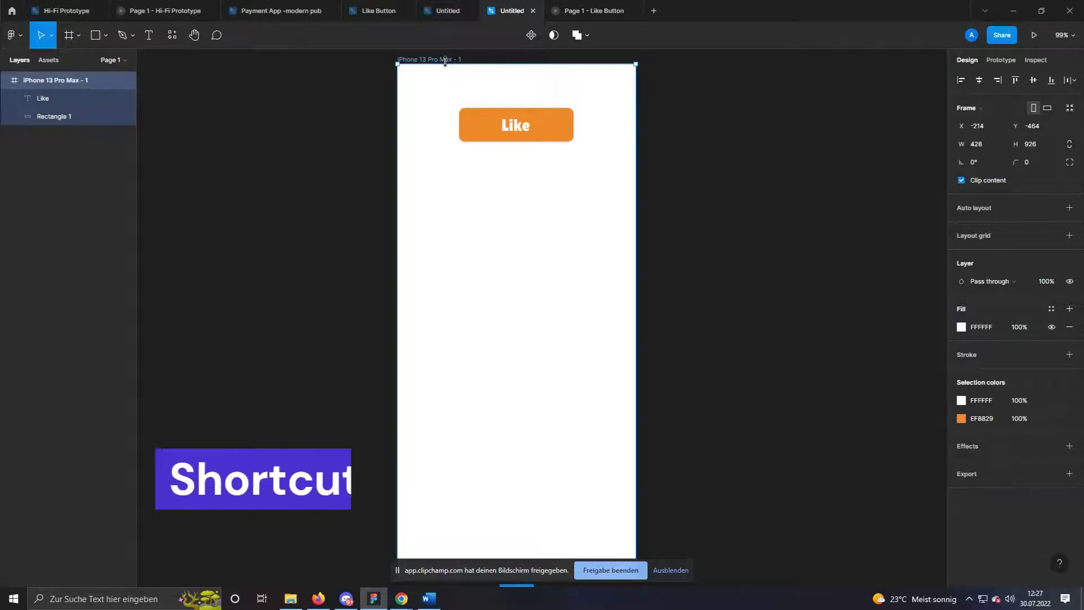
key("ctrl+d")
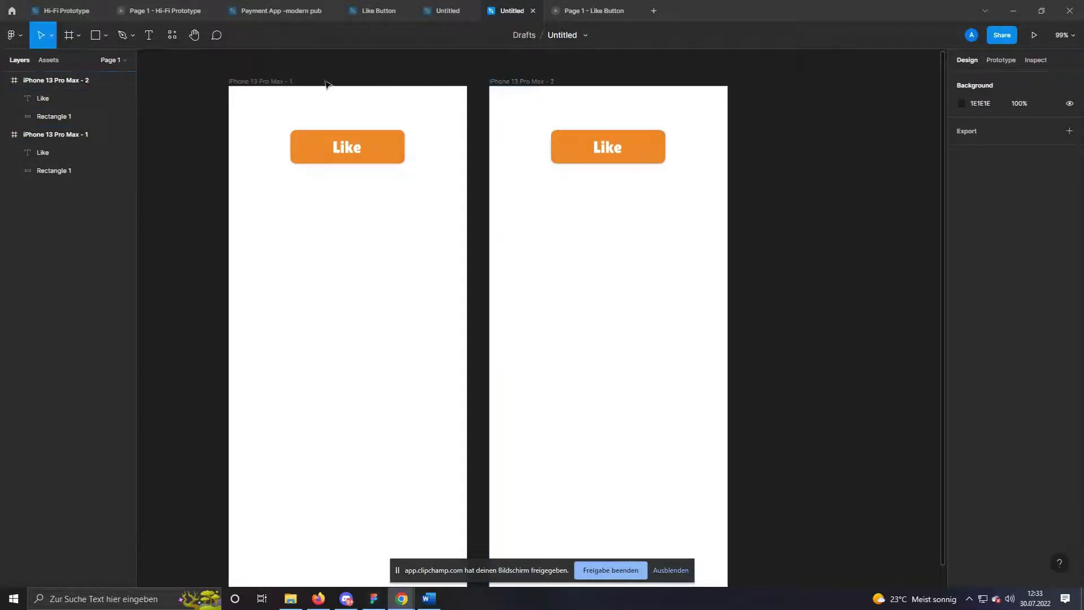
left_click(655, 145)
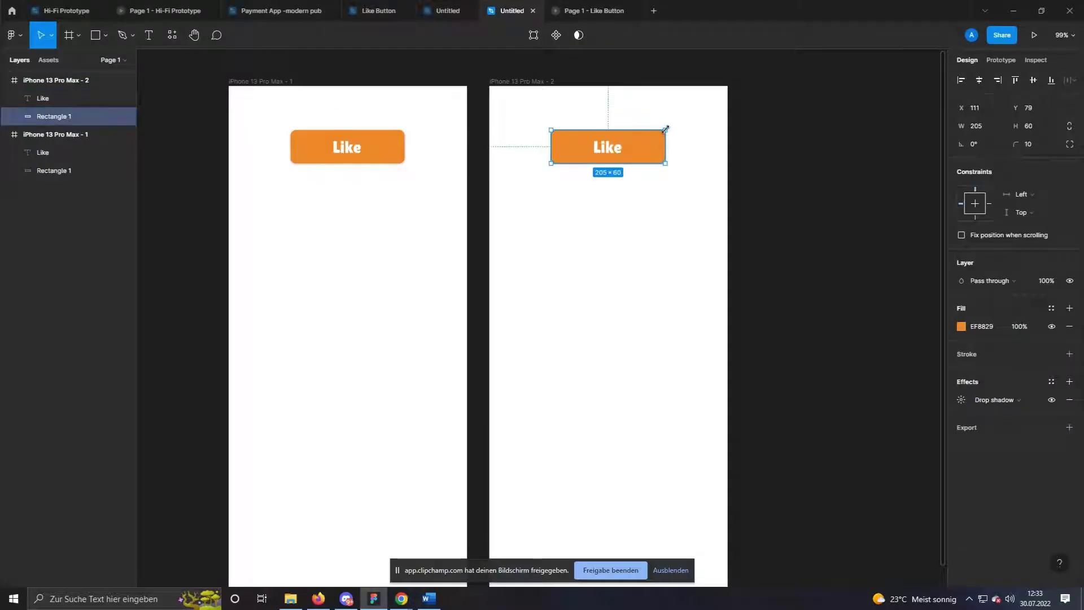
key("alt")
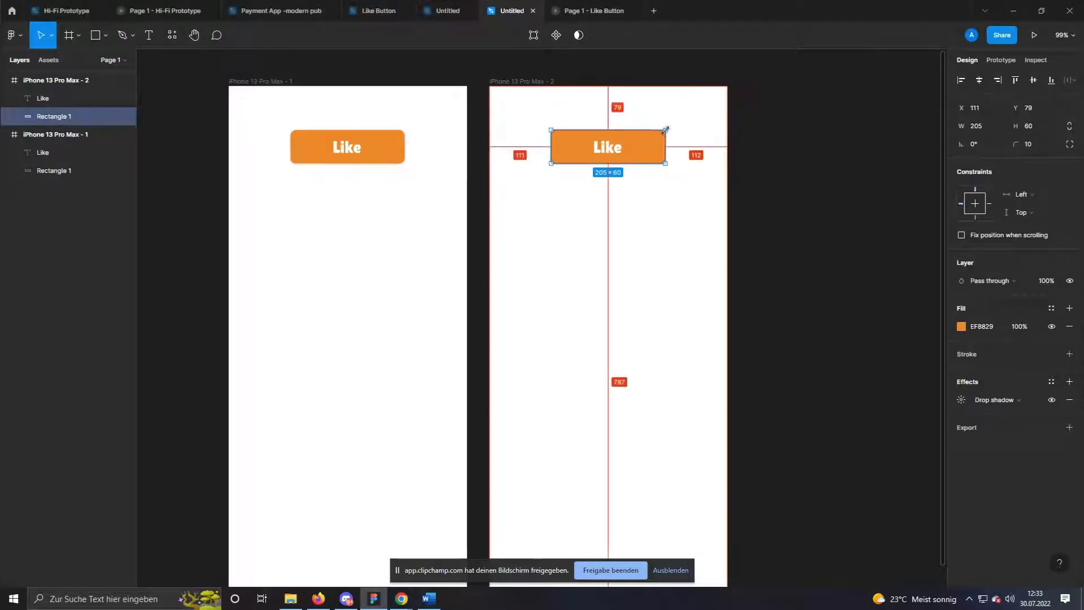
left_click_drag(665, 130, 655, 133)
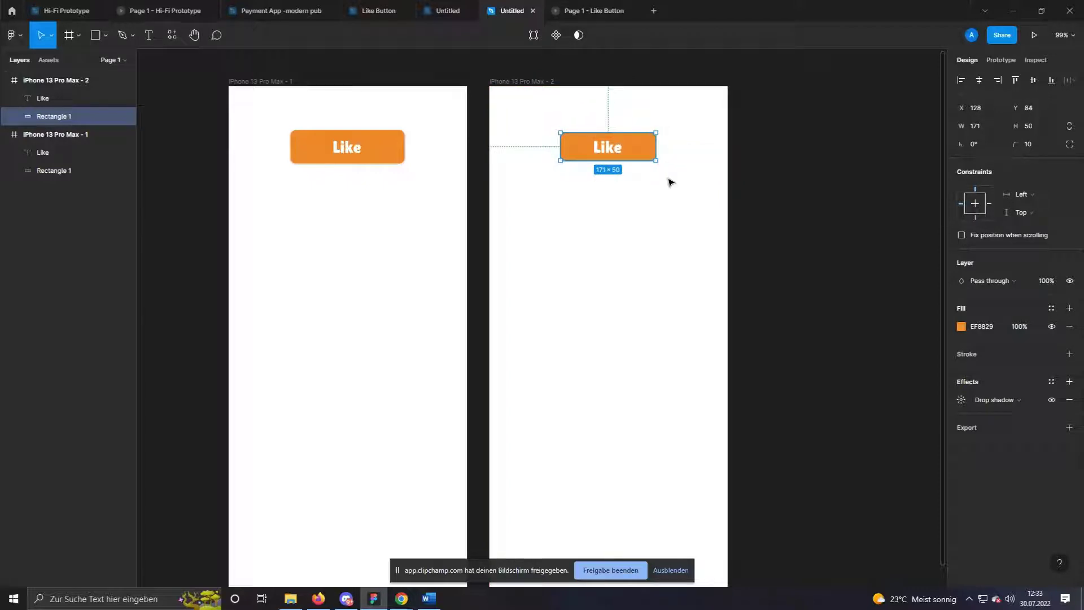
left_click(670, 181)
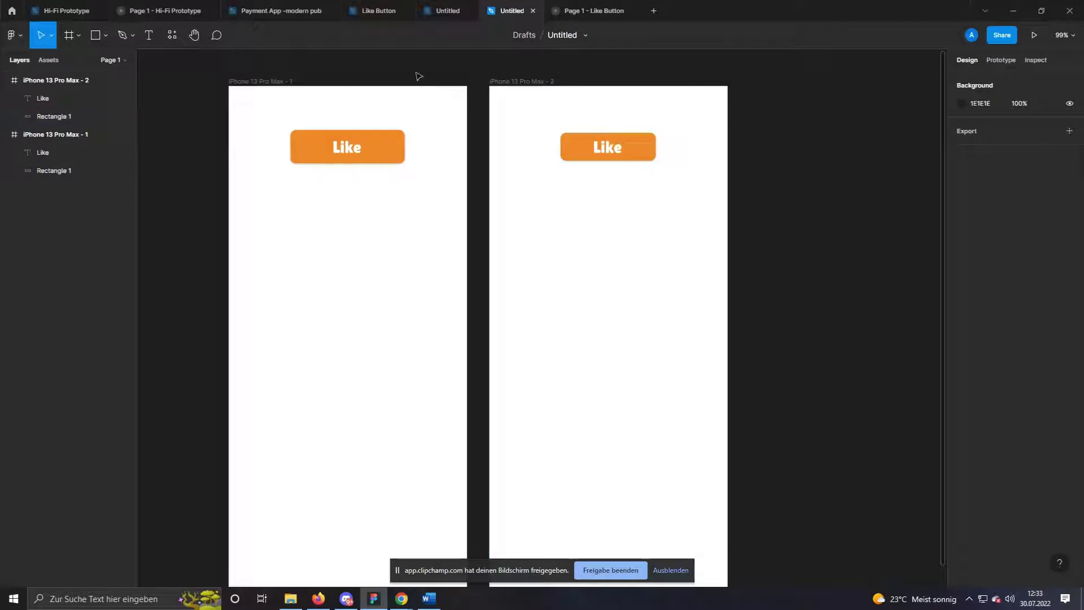
Connect the first frame's Like button to frame 2 with Smart animate, Ease out, 300ms.
left_click(1005, 64)
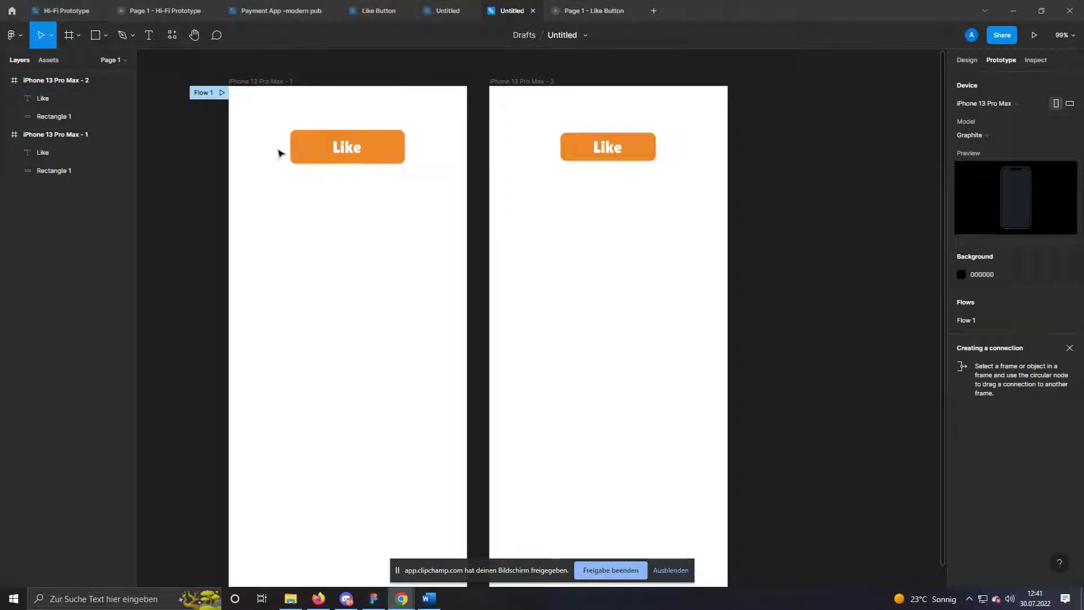
left_click(393, 145)
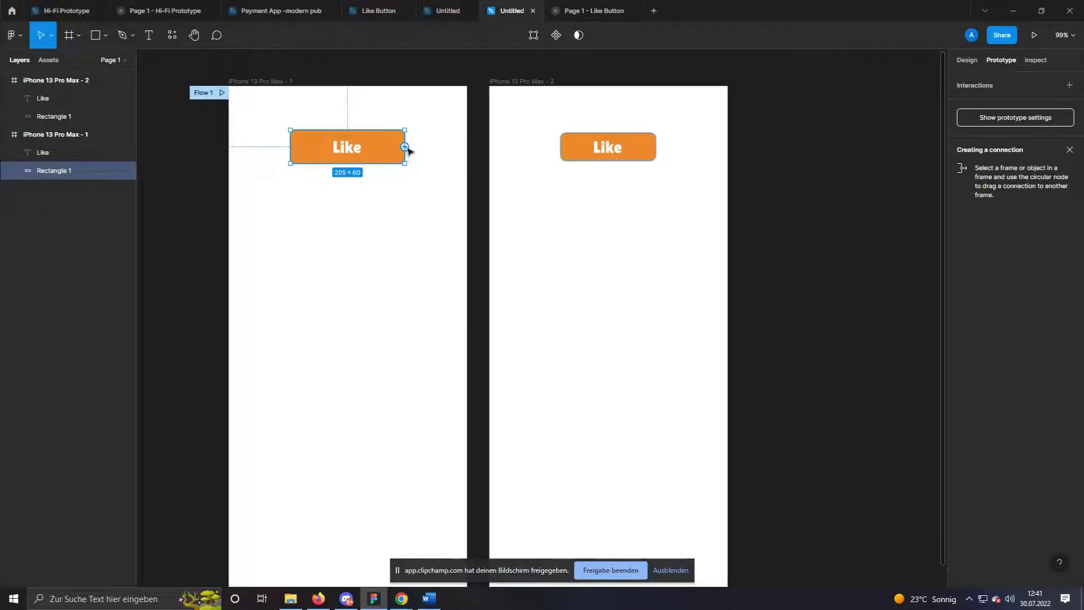
left_click_drag(410, 149, 498, 216)
left_click_drag(562, 261, 562, 261)
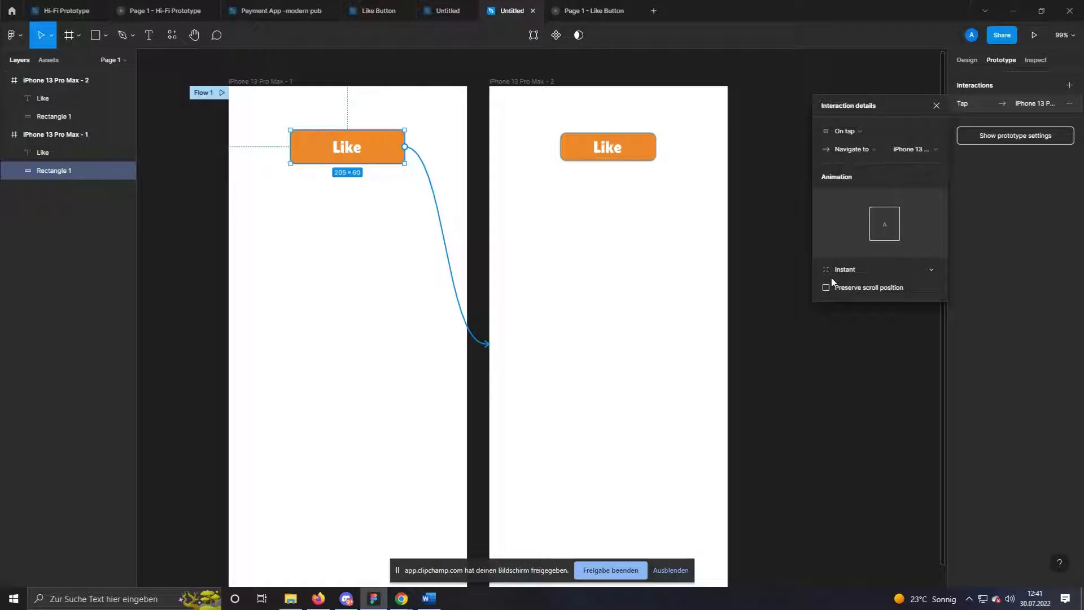
left_click(856, 266)
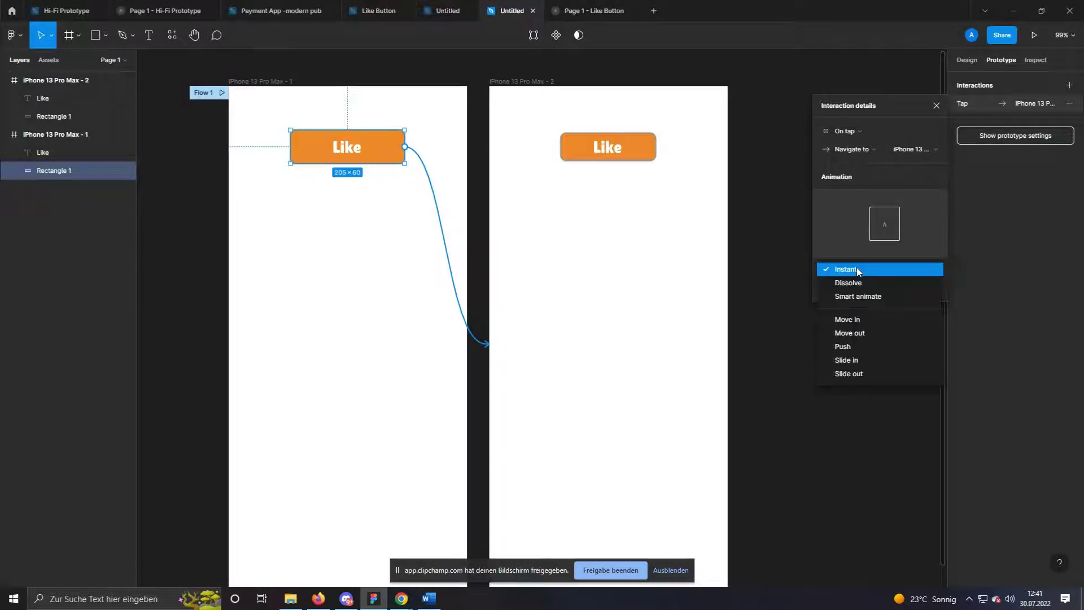
left_click(862, 298)
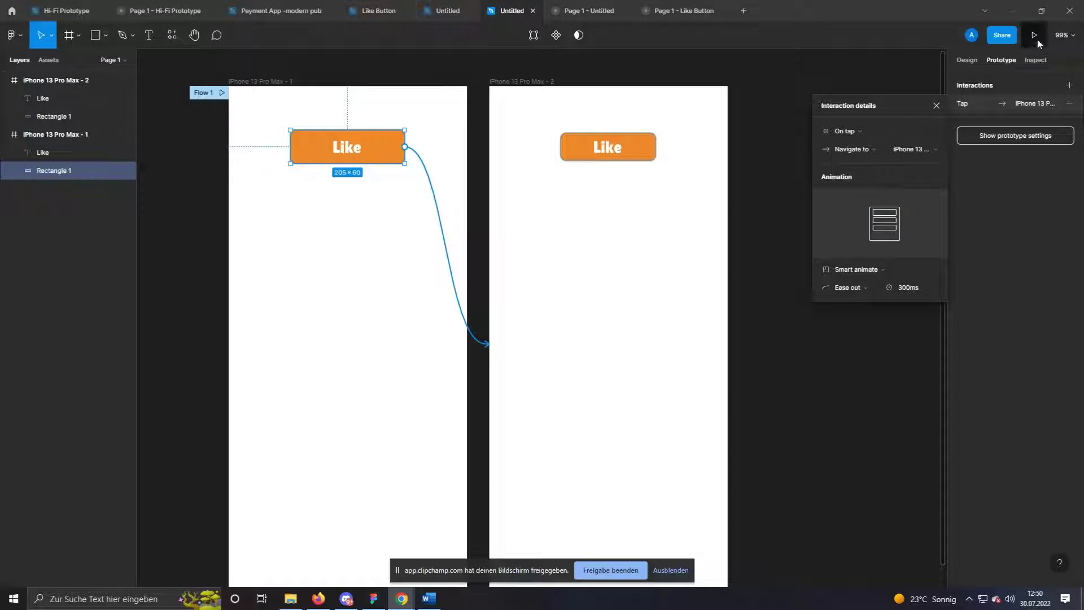
left_click(1035, 36)
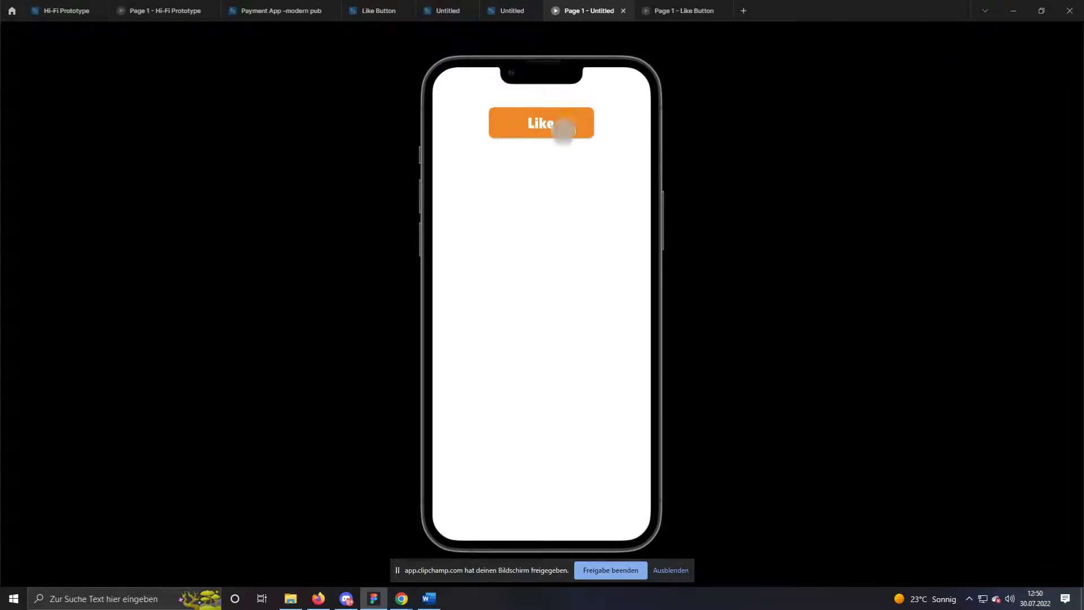
left_click(575, 123)
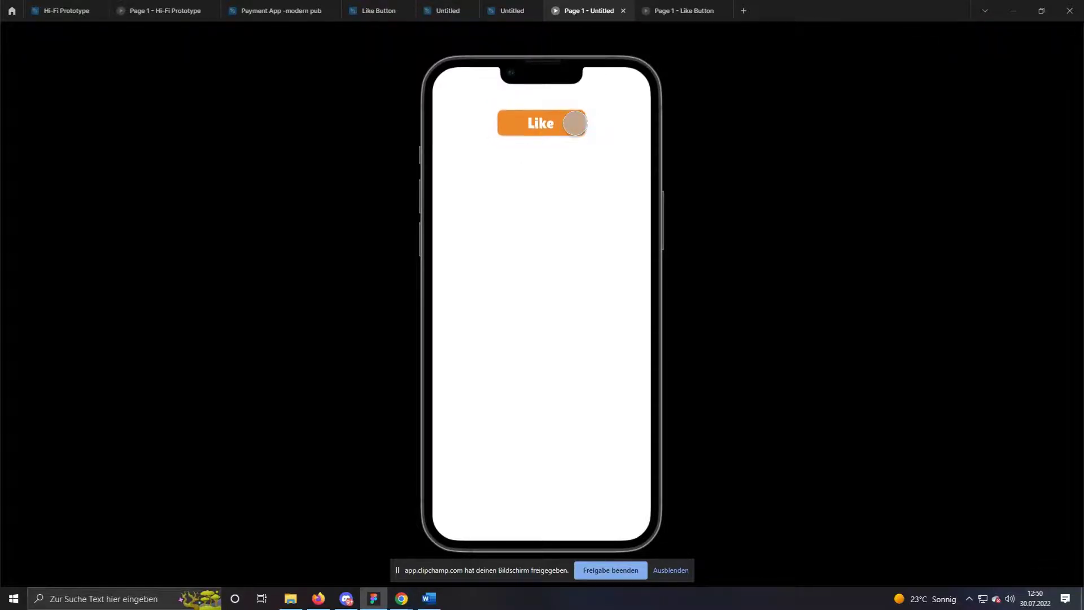
left_click(512, 10)
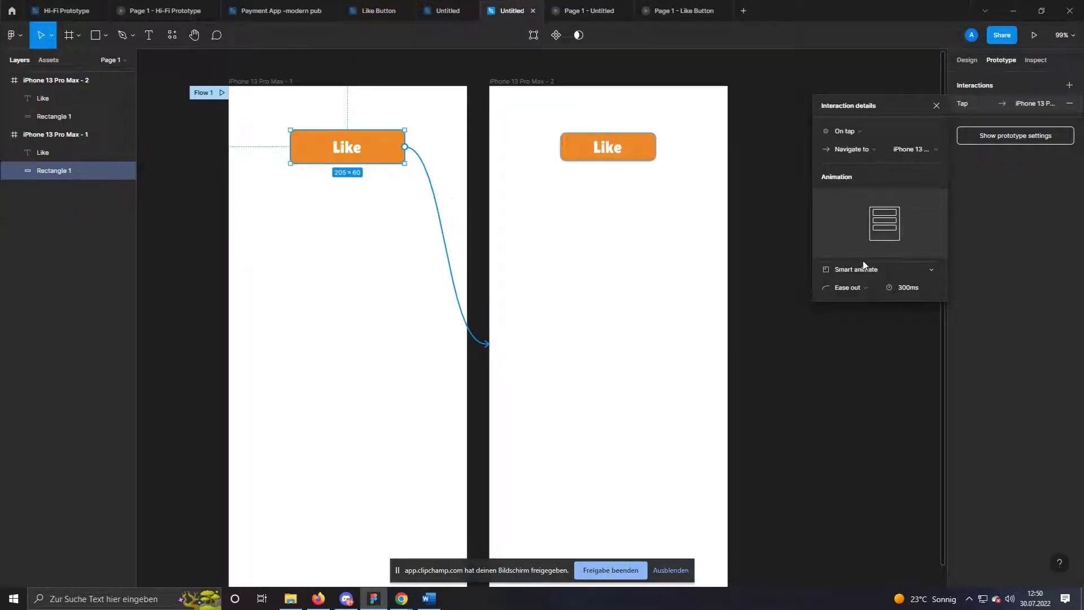
Change the Like transition to 100ms with Ease out back easing.
left_click(922, 291)
left_click(846, 287)
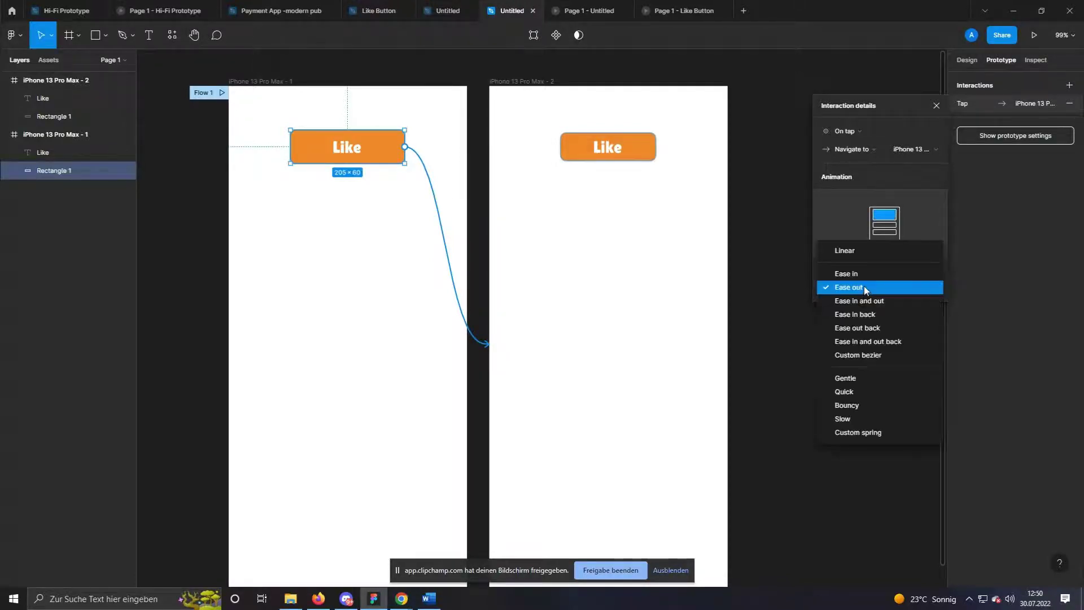
left_click(875, 328)
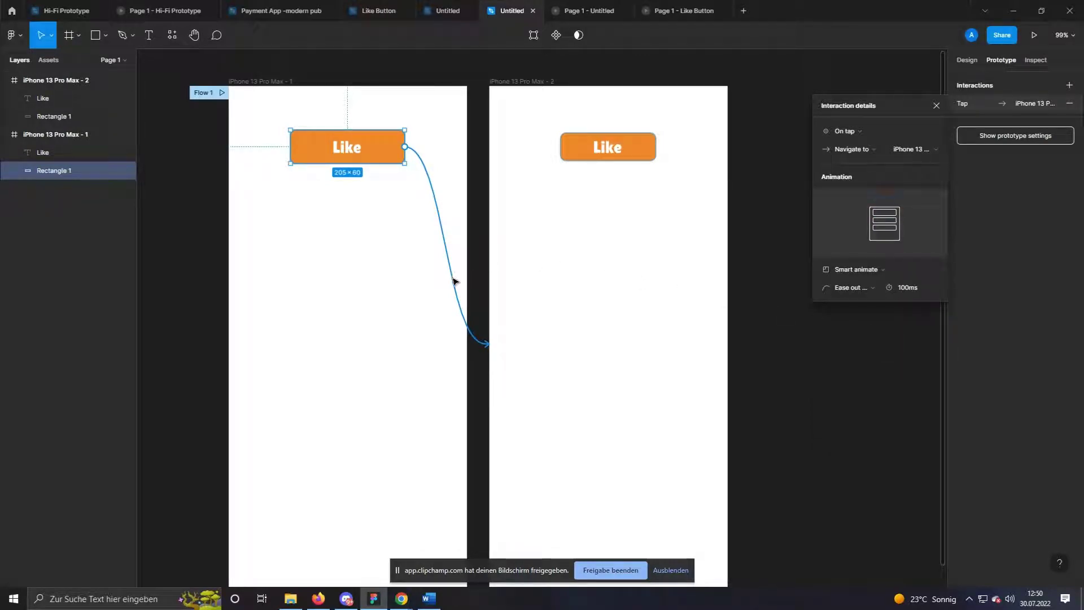
left_click(490, 293)
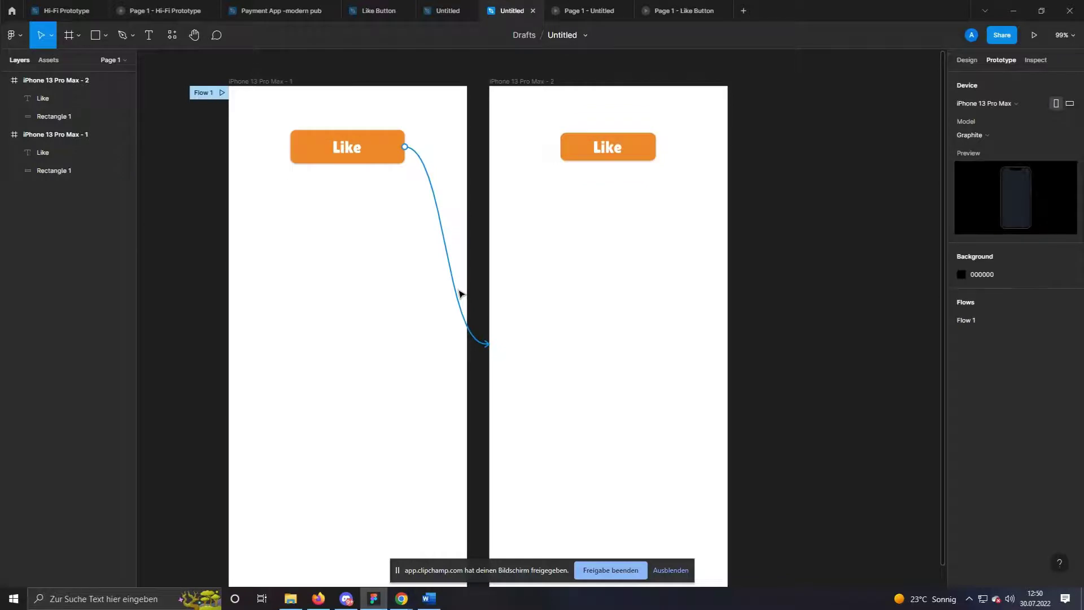
left_click(460, 294)
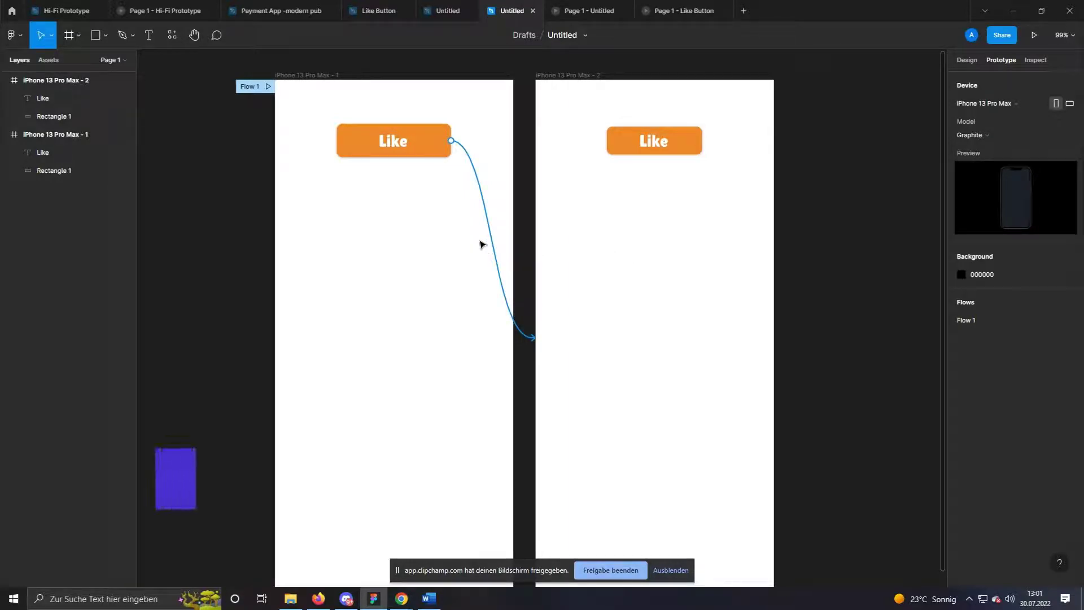
Duplicate the first frame into frame 3 and delete the copy's prototype connection.
left_click(322, 78)
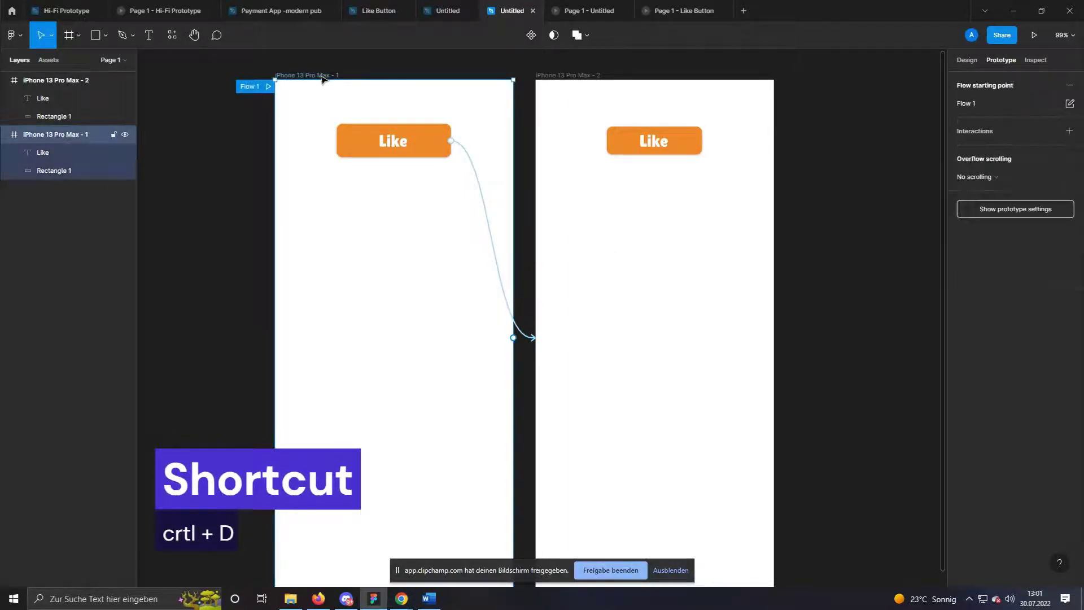
key("ctrl+d")
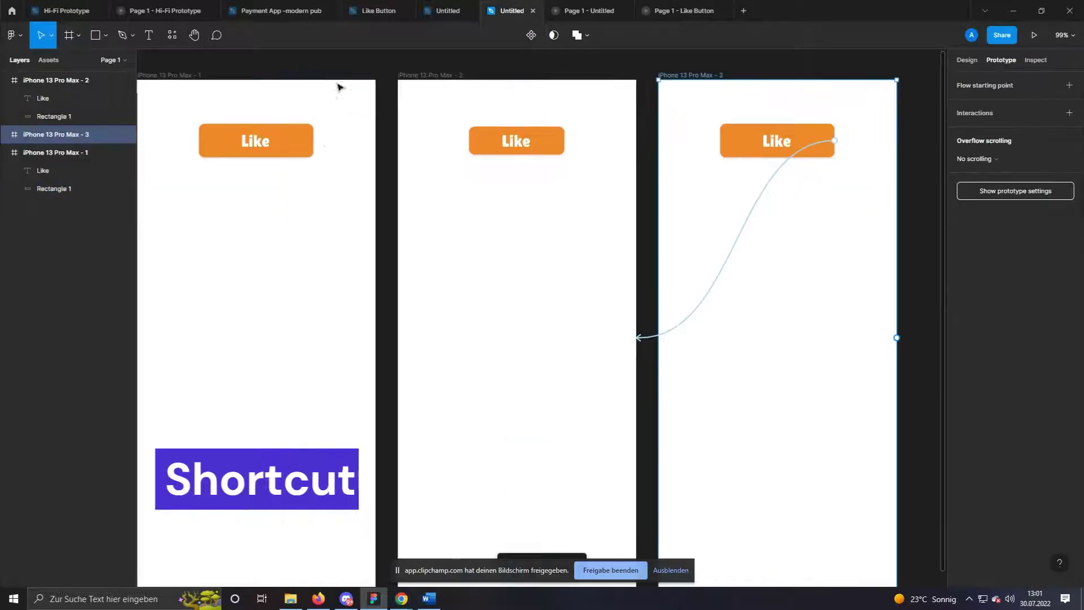
left_click(764, 198)
key("Delete")
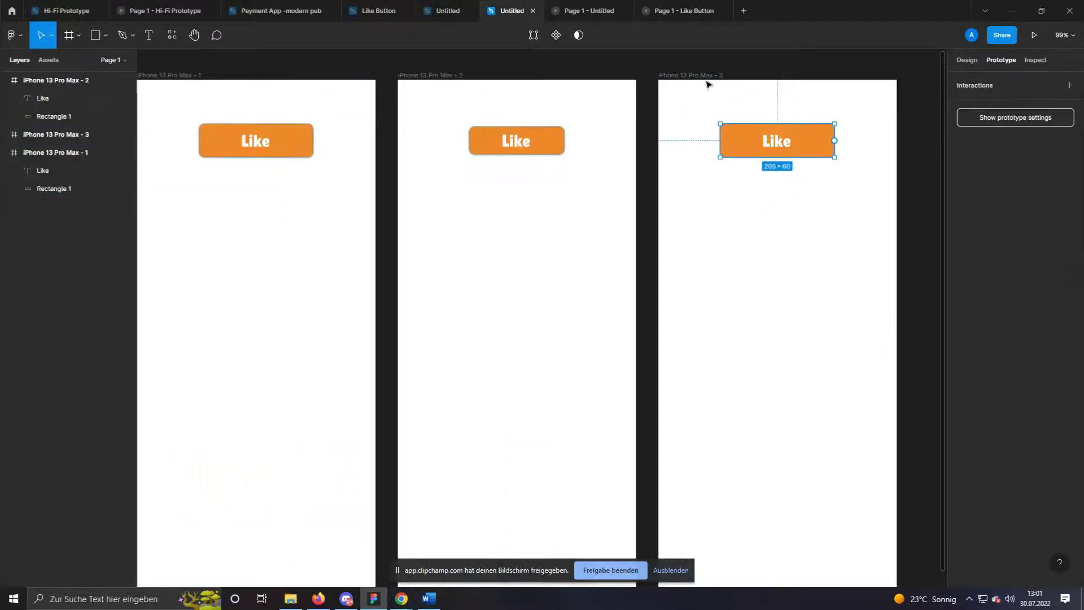
Import the 64×64 folded-hands icon from the Iconify plugin into frame 3's top-left corner.
left_click(173, 35)
left_click(181, 65)
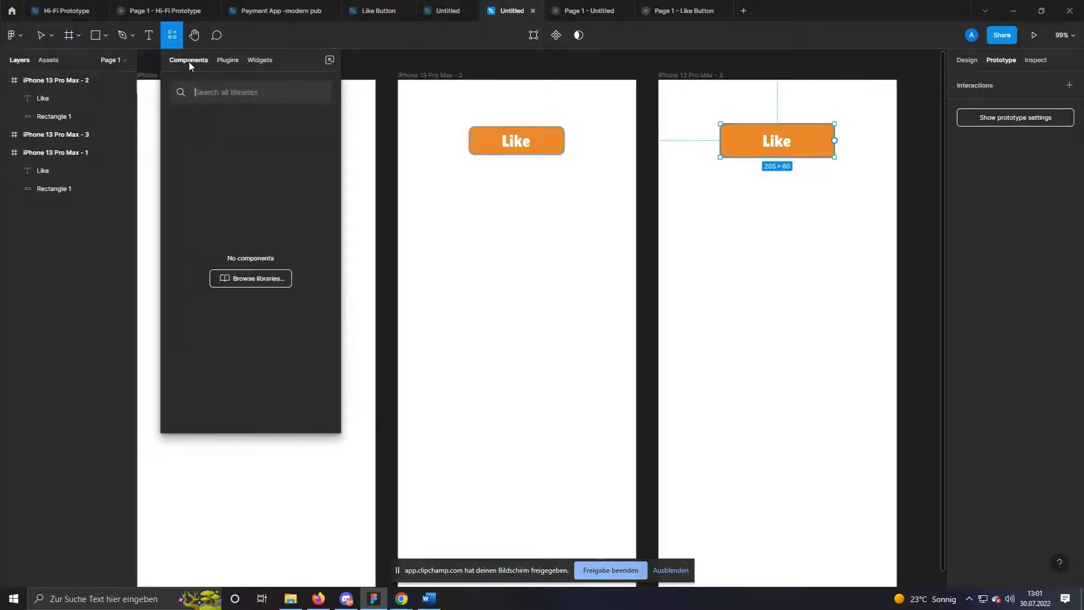
left_click(225, 64)
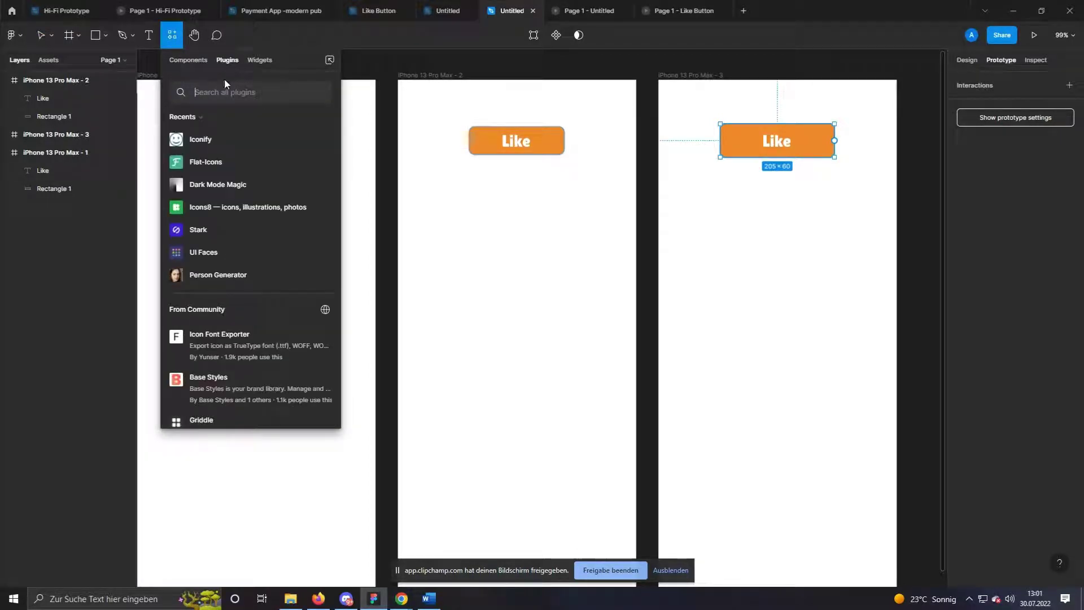
left_click(213, 143)
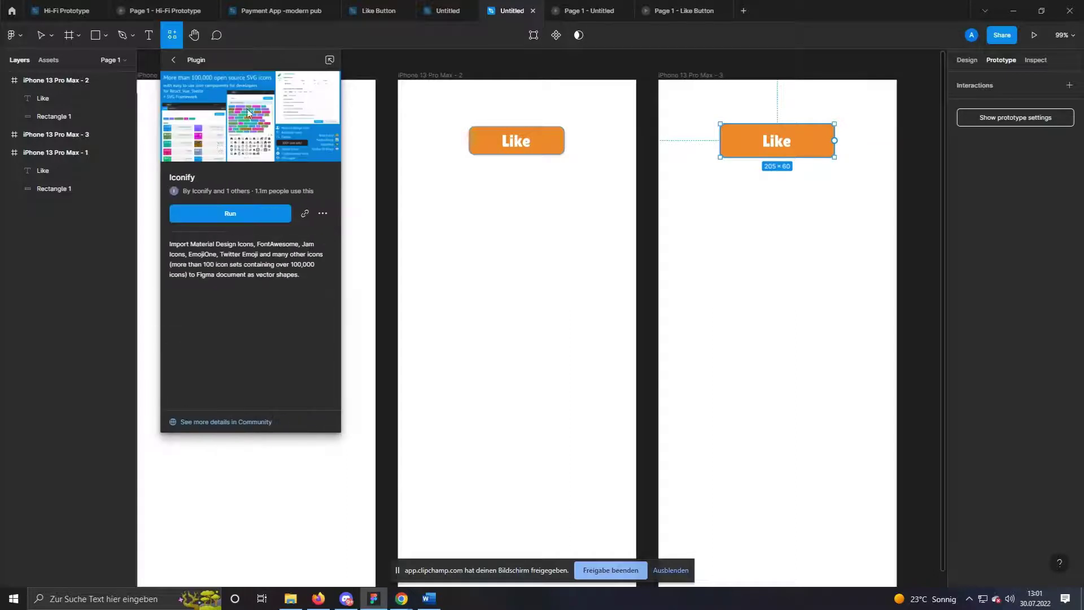
left_click(236, 214)
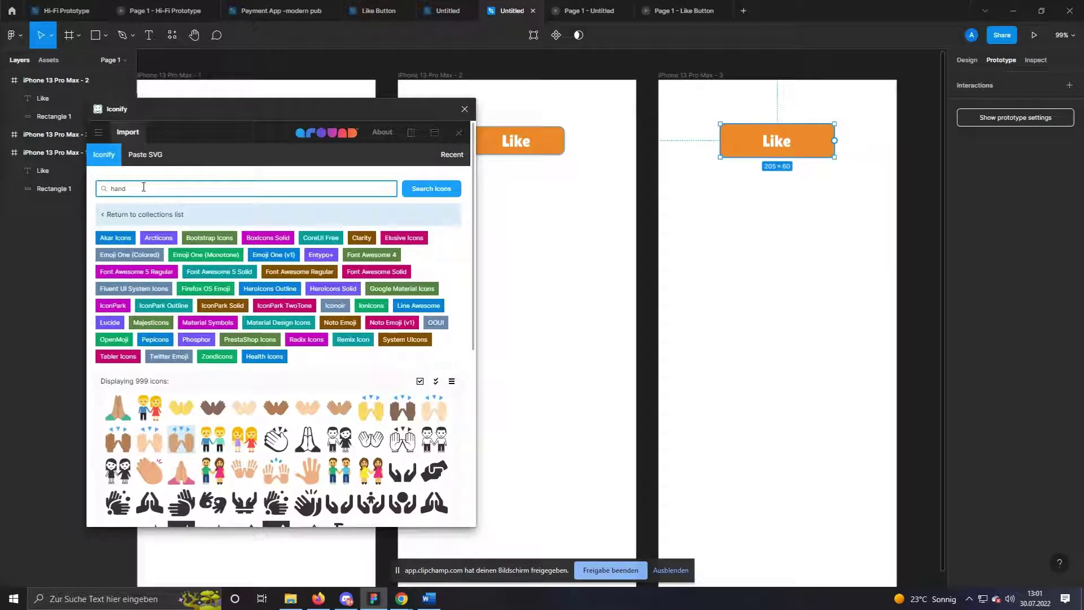
left_click(118, 408)
scroll(166, 343, "down", 5)
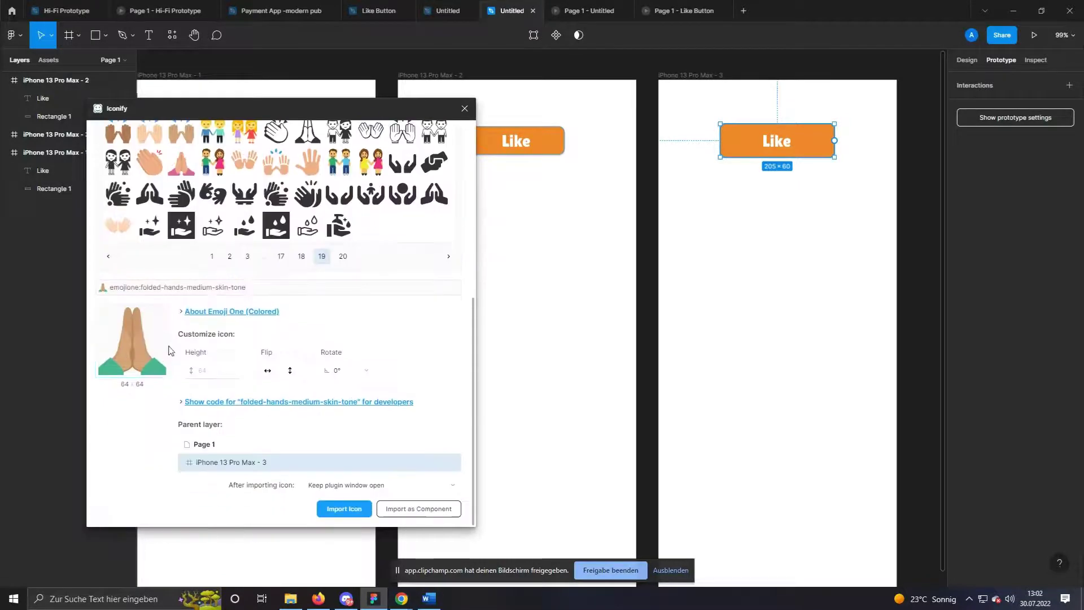
left_click(355, 509)
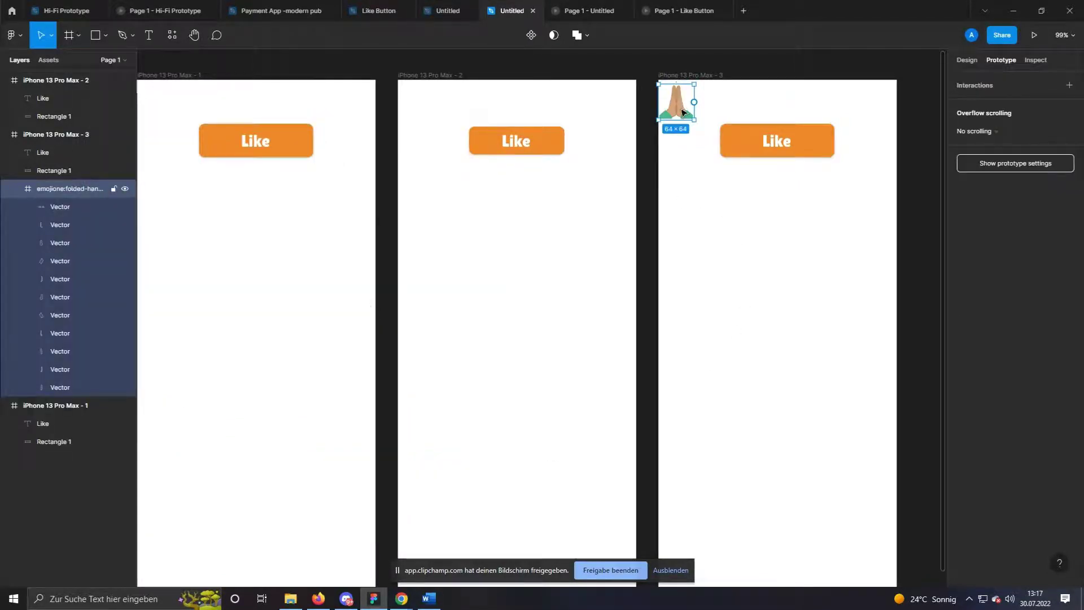
Zoom in on the hand icon and delete its stray parts.
double_click(683, 112)
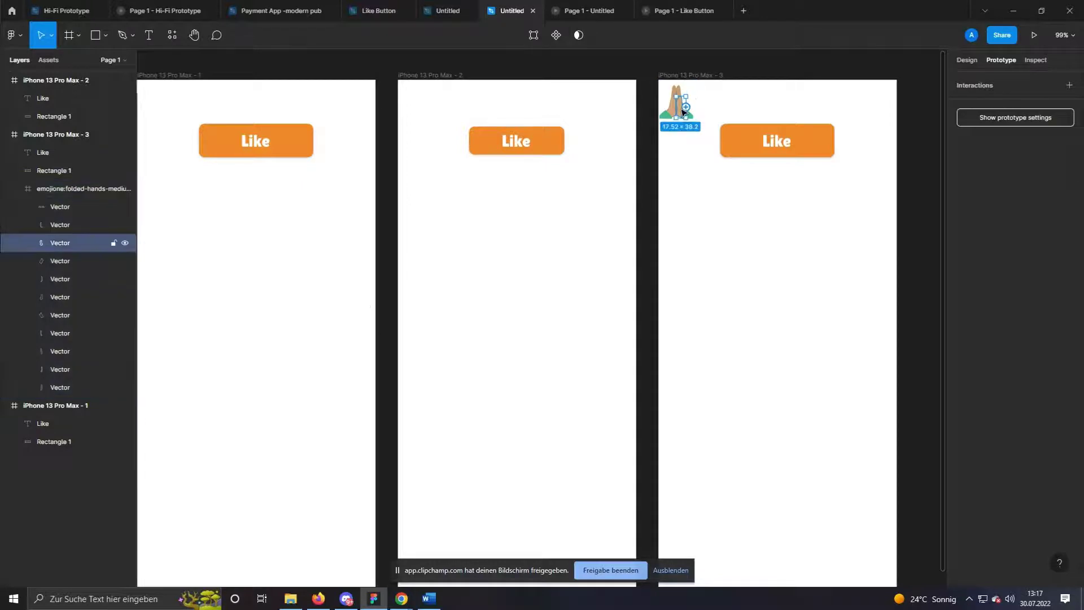
scroll(683, 112, "up", 10)
left_click_drag(742, 109, 665, 196)
left_click(576, 207)
left_click(577, 218)
key("Delete")
left_click(577, 228)
key("Delete")
left_click(580, 225)
key("Delete")
Remove the leftover sleeve point and line segment from the hand vector.
double_click(596, 245)
key("Delete")
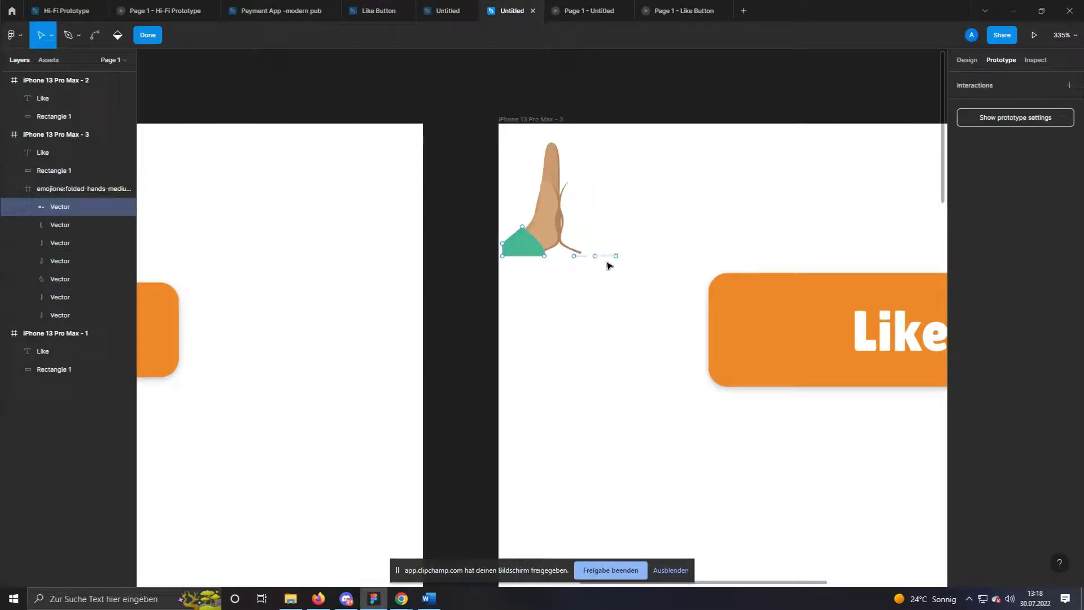
left_click(616, 257)
key("Delete")
key("Escape")
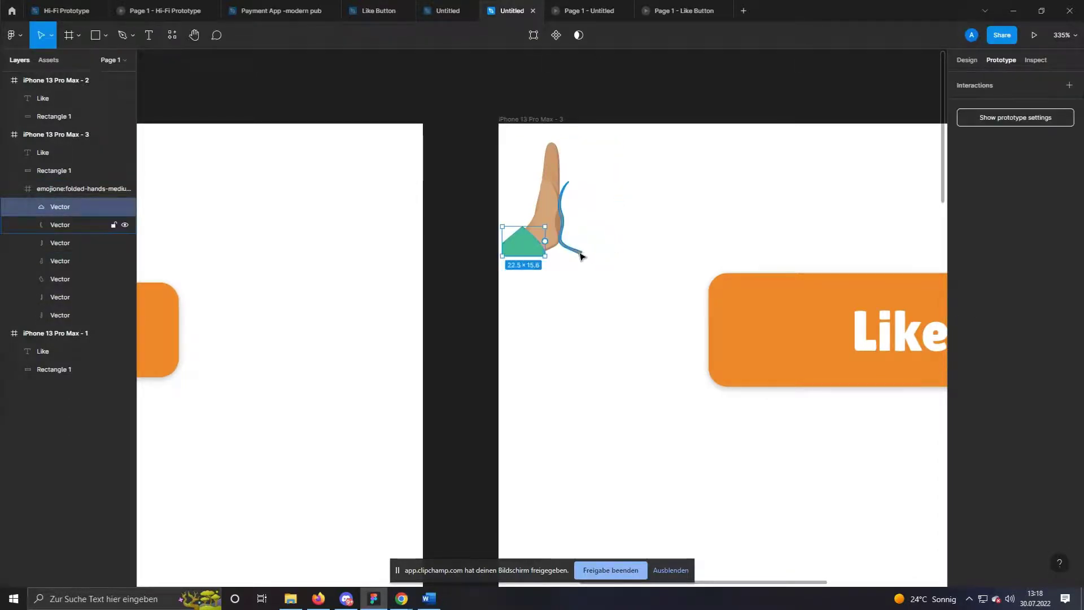
Duplicate the hand, place the copy to its right and flip it horizontally.
left_click(571, 213)
key("shift+Return")
key("ctrl+d")
left_click_drag(566, 217, 655, 210)
right_click(656, 209)
left_click(718, 537)
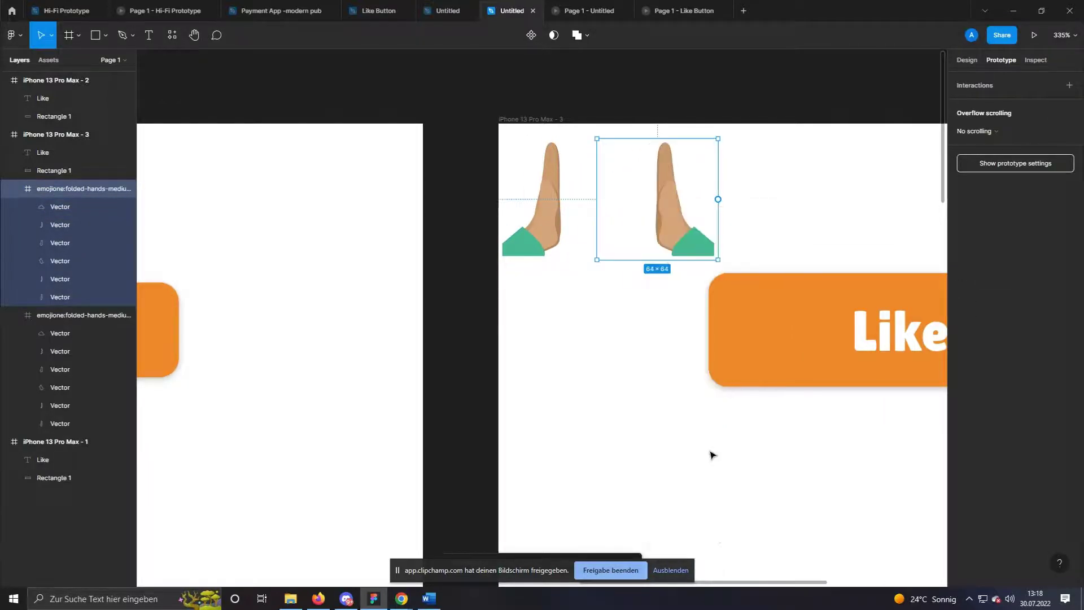
Move the mirrored hand closer to the first and rename the first hand layer right_hand.
left_click_drag(671, 222, 648, 230)
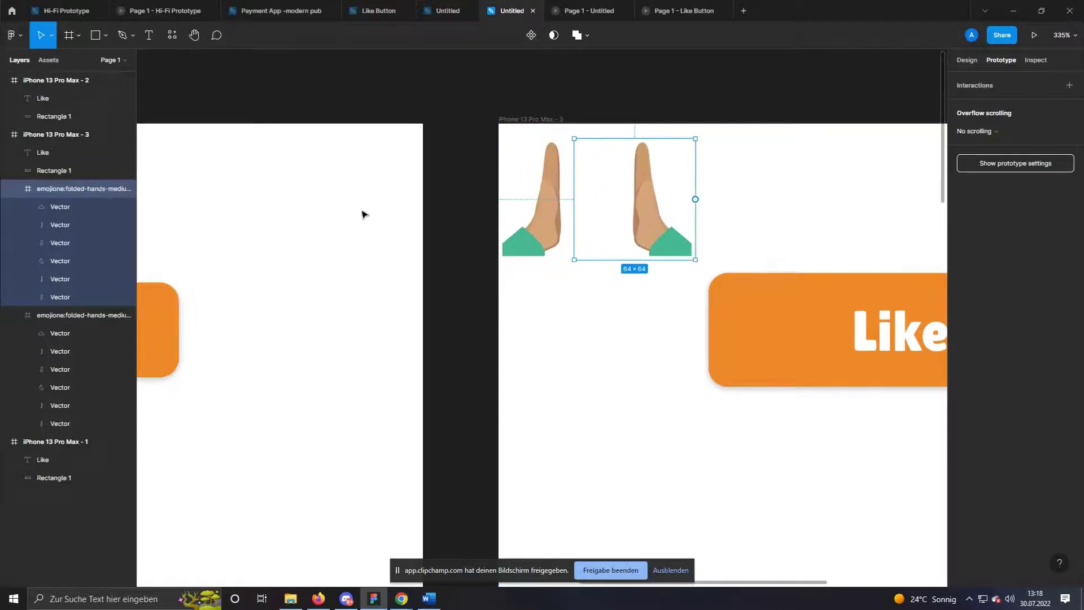
double_click(79, 189)
type("right_hand")
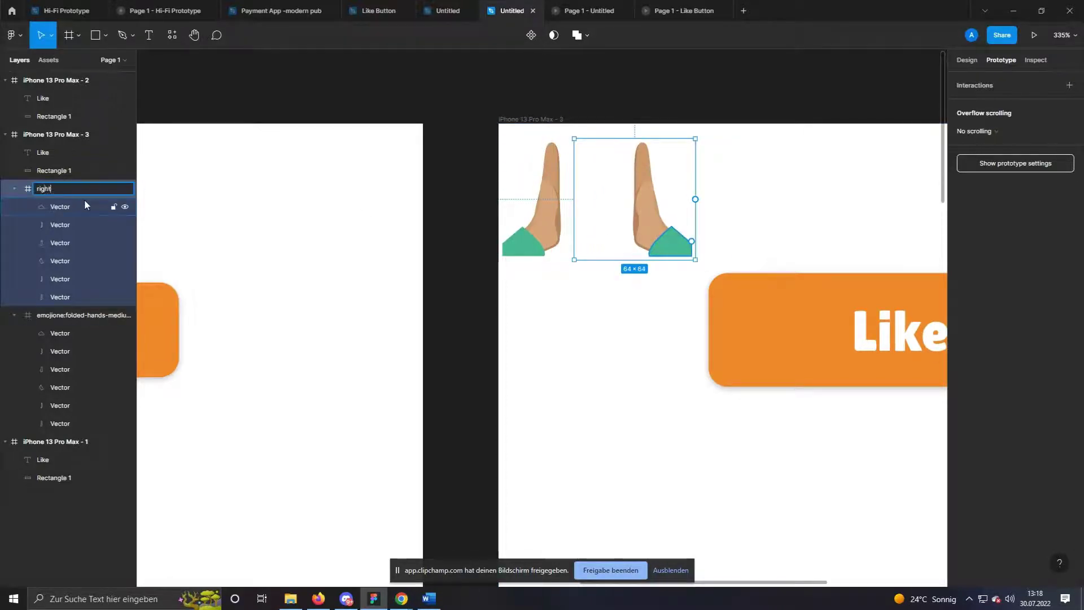
Rename the second hand layer left_hand and drag both hands just below the Like button.
left_click(559, 220)
double_click(51, 315)
type("left_hand")
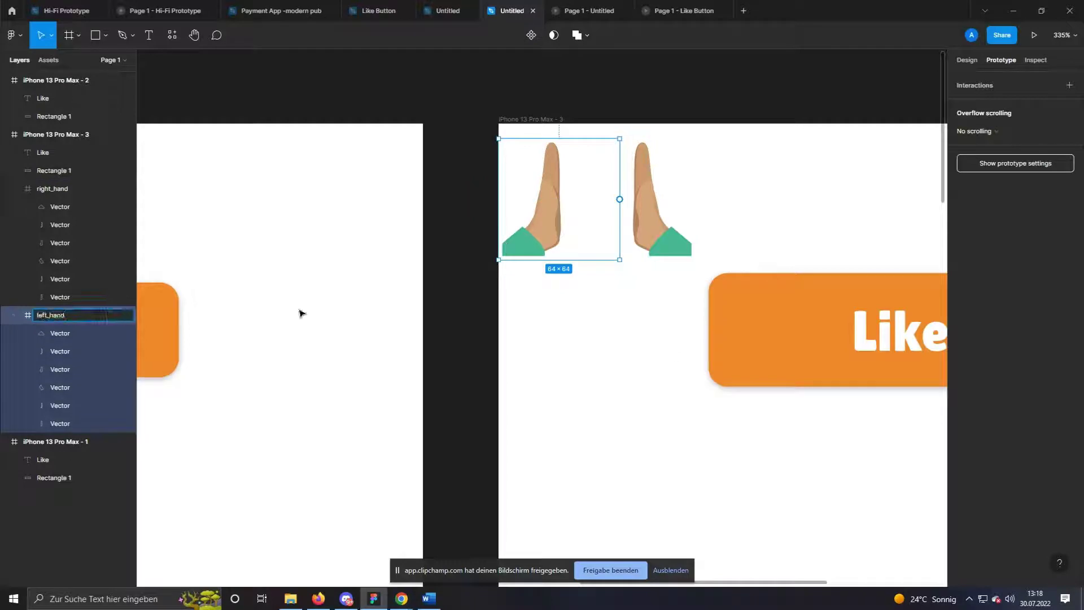
key("Return")
scroll(672, 354, "right", 5)
left_click_drag(429, 214, 806, 467)
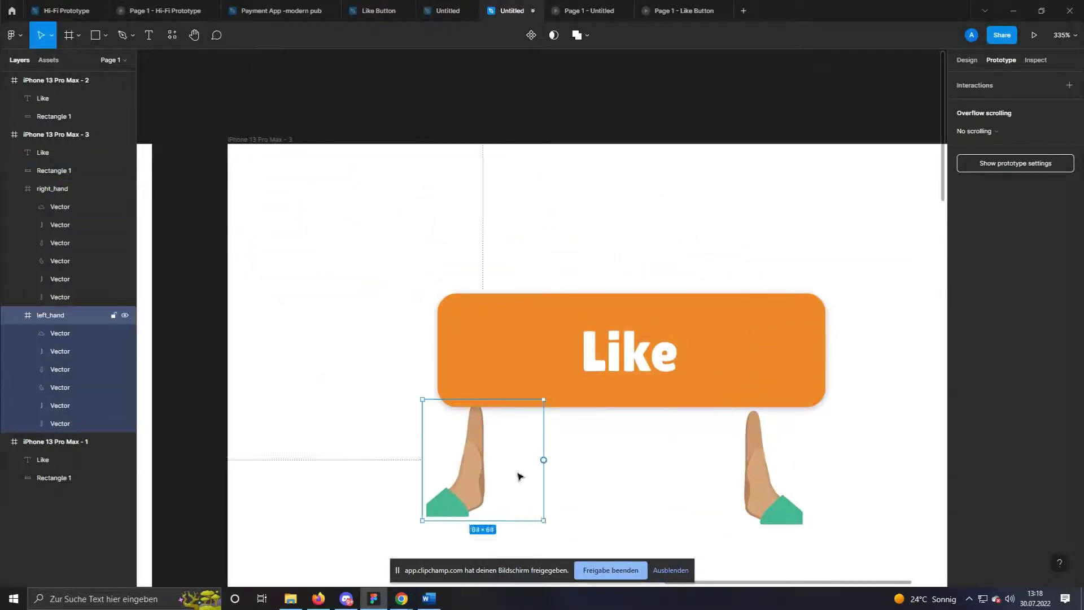
Bring both hands in front of the button and place them on its left and right ends.
left_click(758, 475, "shift")
key("]")
left_click_drag(740, 501, 757, 387)
left_click(757, 387)
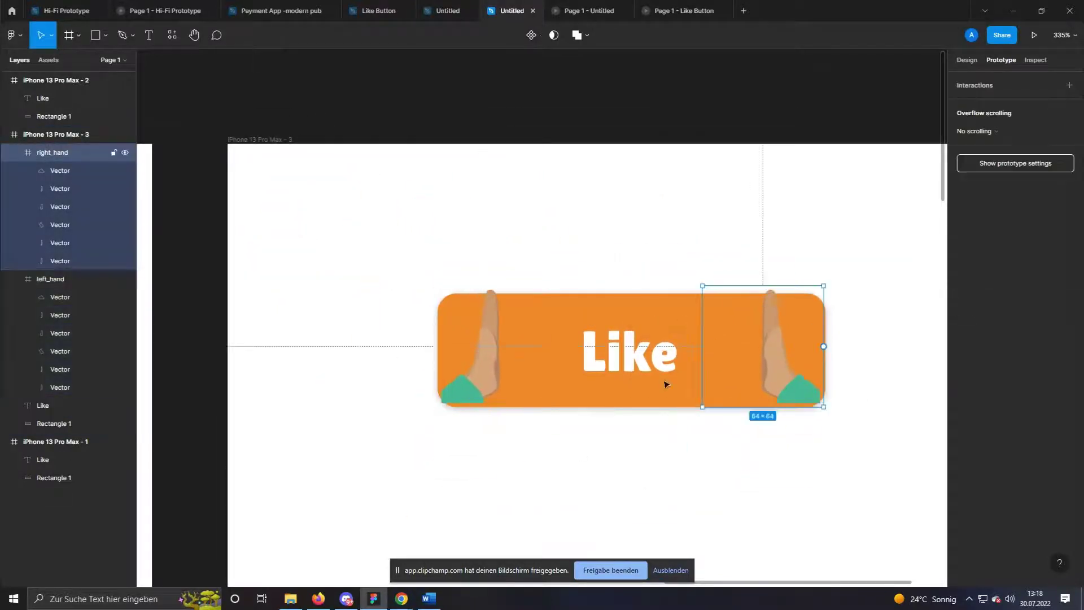
left_click_drag(447, 378, 473, 384)
left_click_drag(788, 373, 764, 380)
left_click(743, 460)
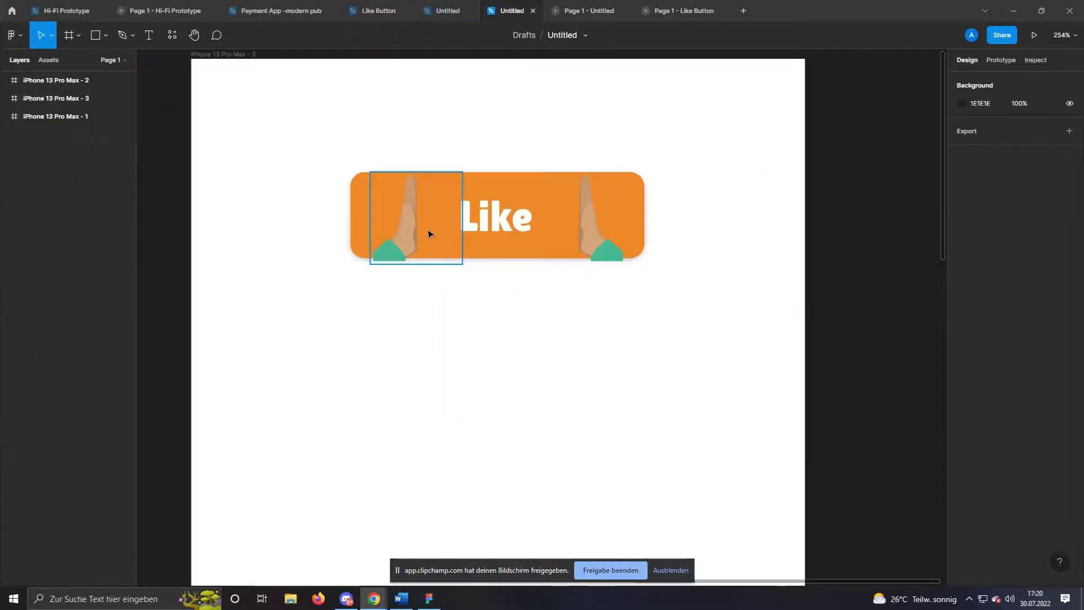
Shrink the left_hand and right_hand frames to 36×36.
left_click(426, 233)
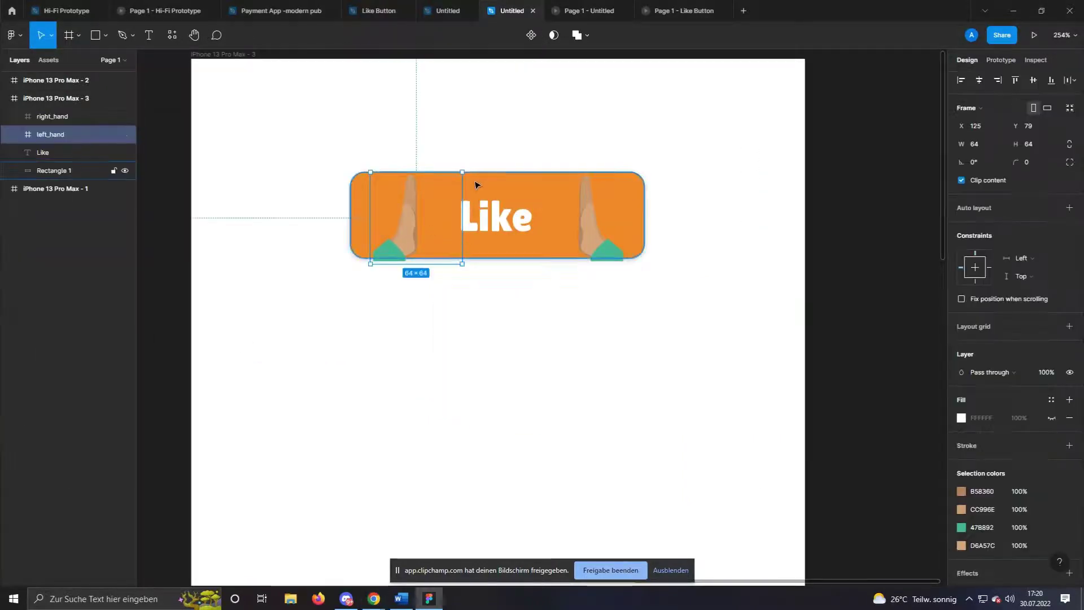
left_click_drag(462, 172, 442, 192)
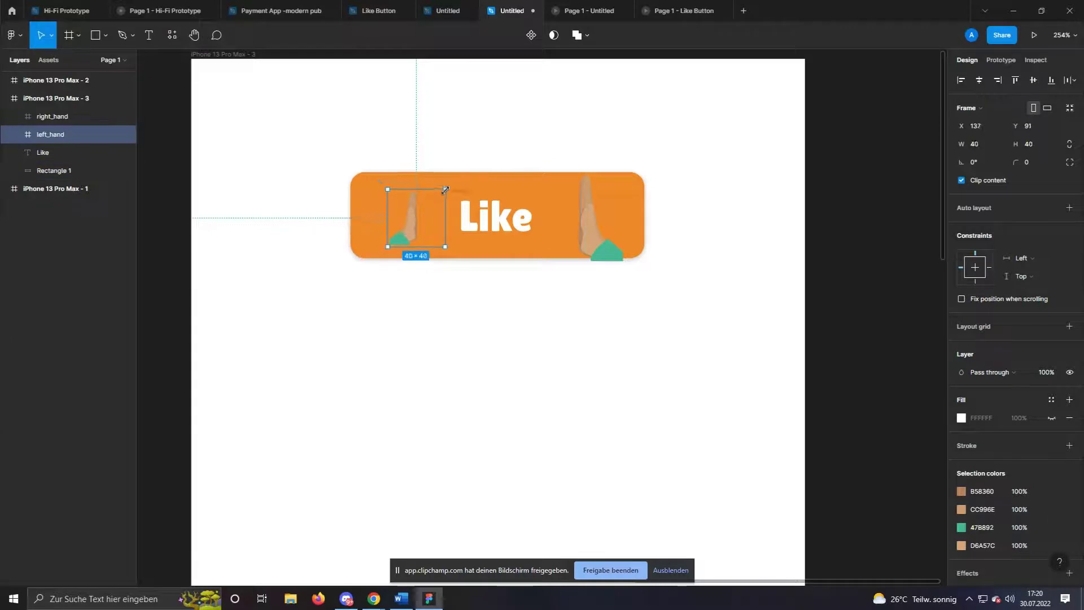
left_click(582, 244)
left_click_drag(625, 172, 618, 205)
Tilt the left hand outward and set both hands' layer opacity to 0%.
left_click(415, 223)
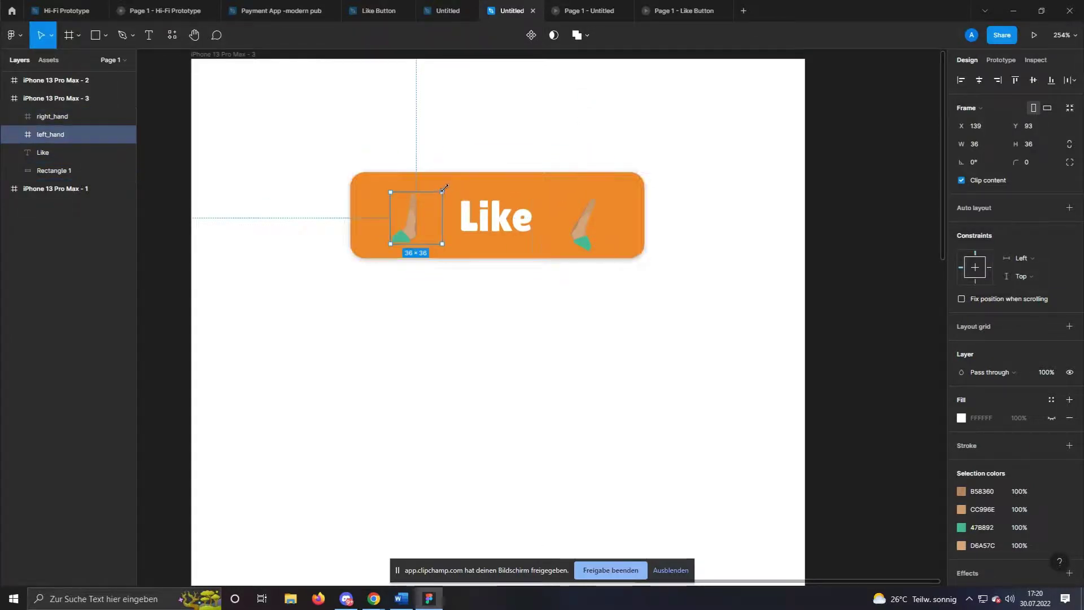
left_click_drag(444, 188, 416, 181)
left_click(573, 242, "shift")
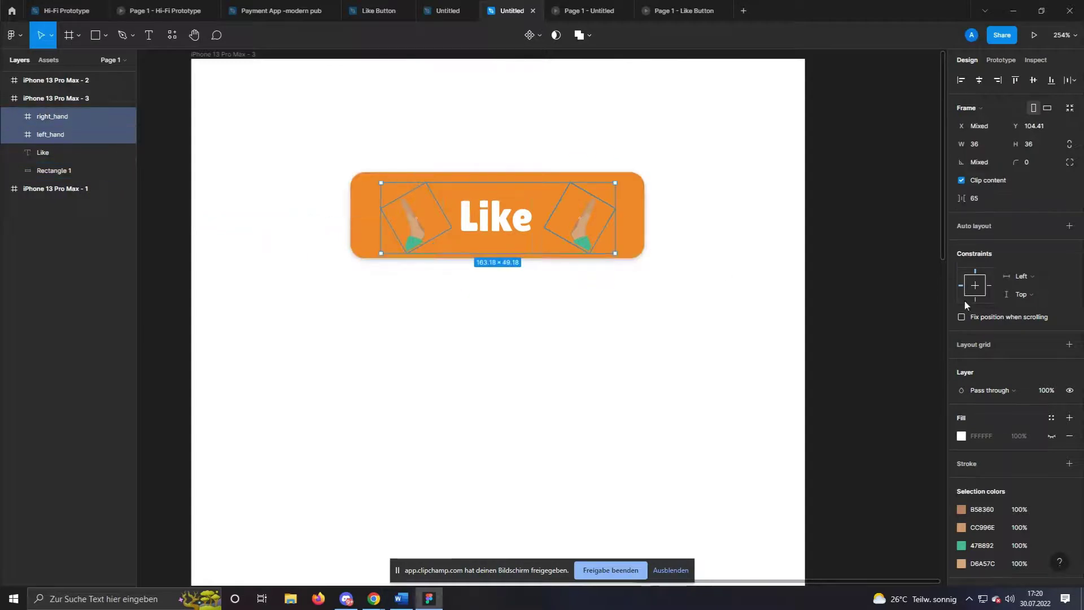
left_click(1051, 394)
type("0")
key("Return")
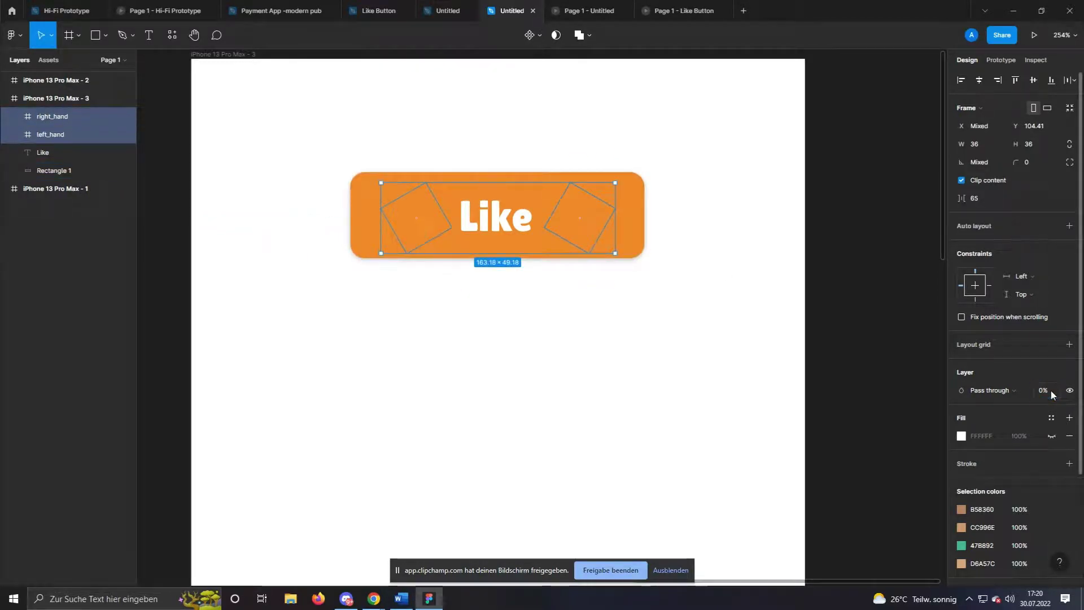
left_click(747, 244)
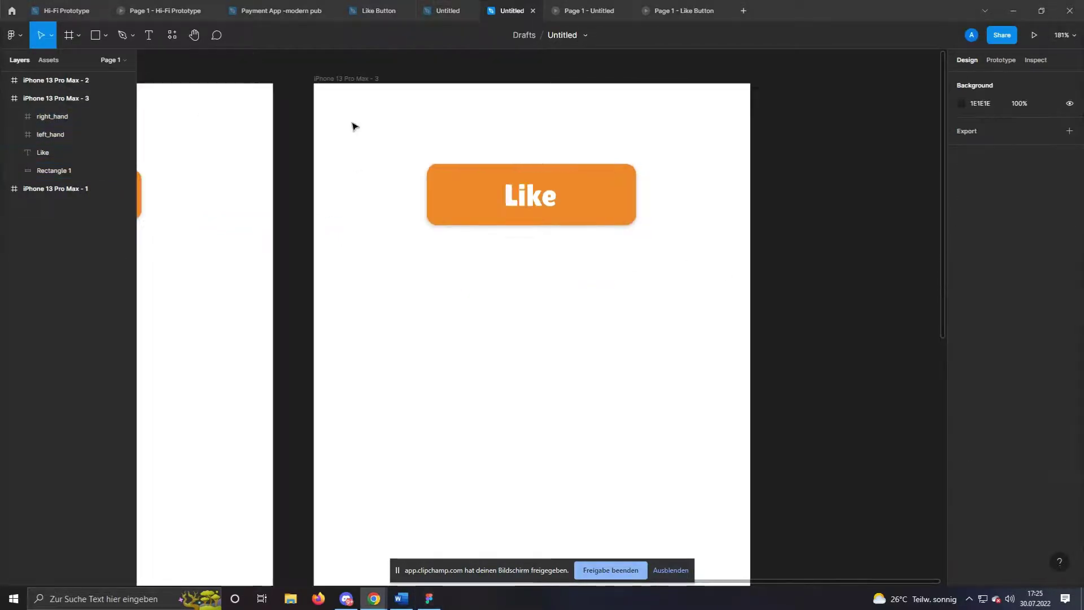
Duplicate iPhone 13 Pro Max - 3 and set the copy's hands to 100% opacity.
left_click(363, 79)
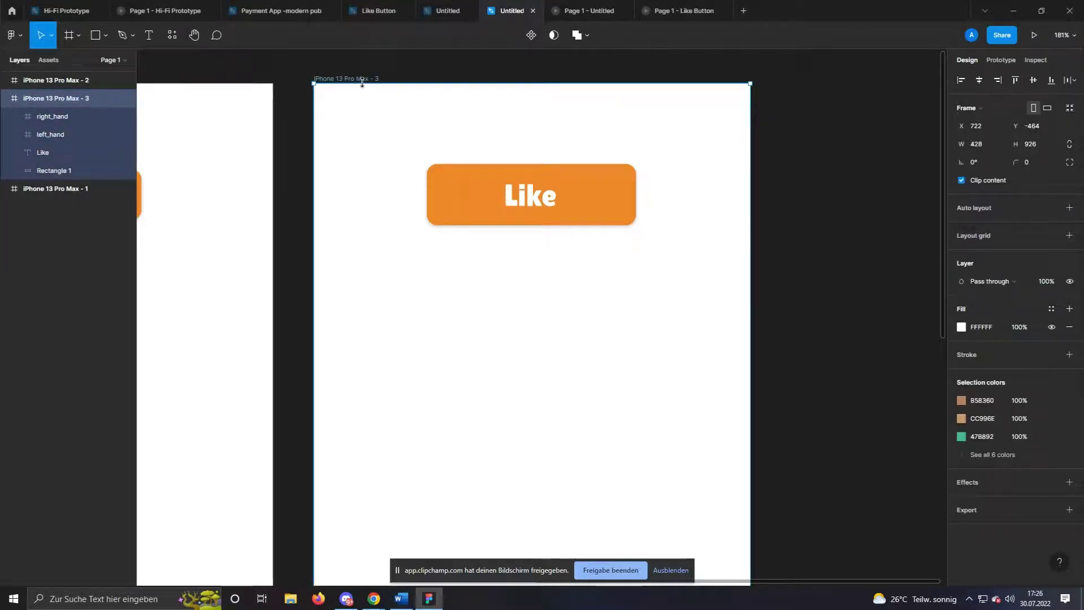
key("ctrl+d")
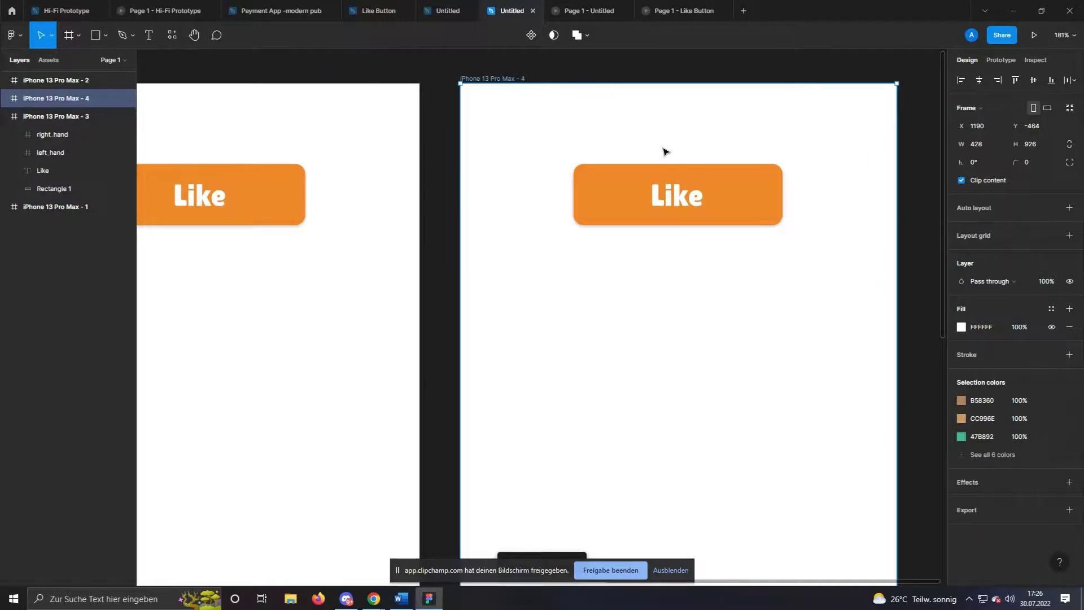
left_click(623, 198)
left_click(751, 197, "shift")
left_click(1046, 392)
type("100")
key("Return")
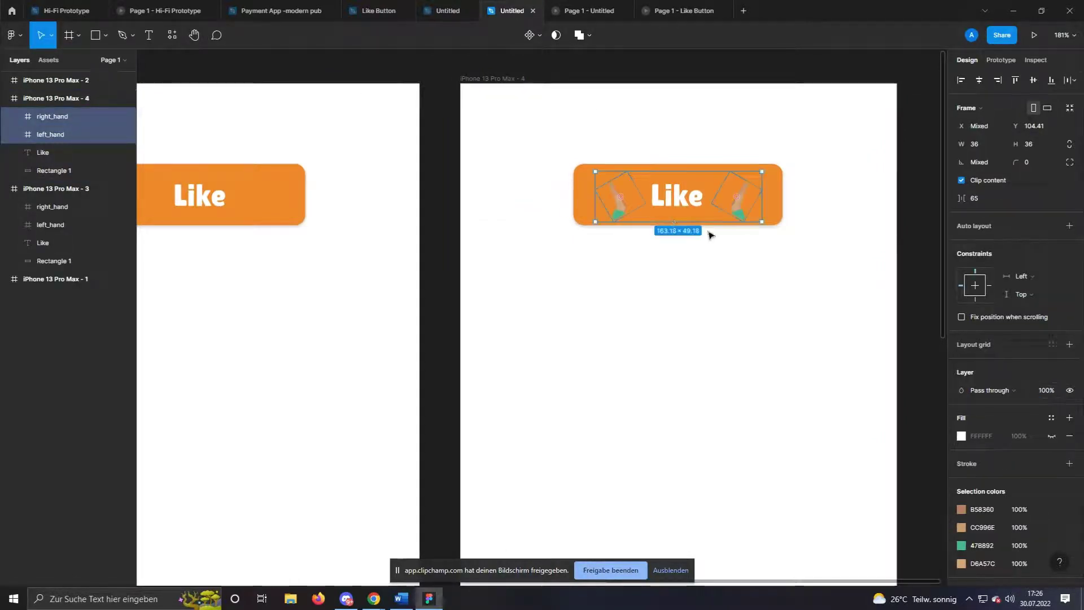
Enlarge the left hand slightly and rotate it back upright.
left_click(618, 198)
left_click_drag(624, 173, 630, 167)
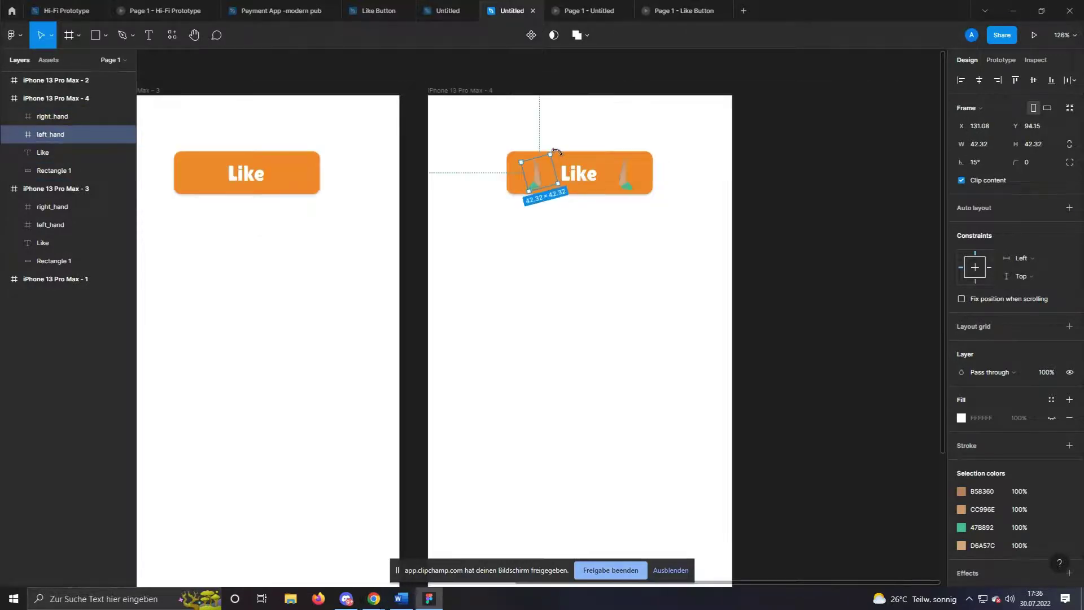
left_click_drag(556, 152, 552, 152)
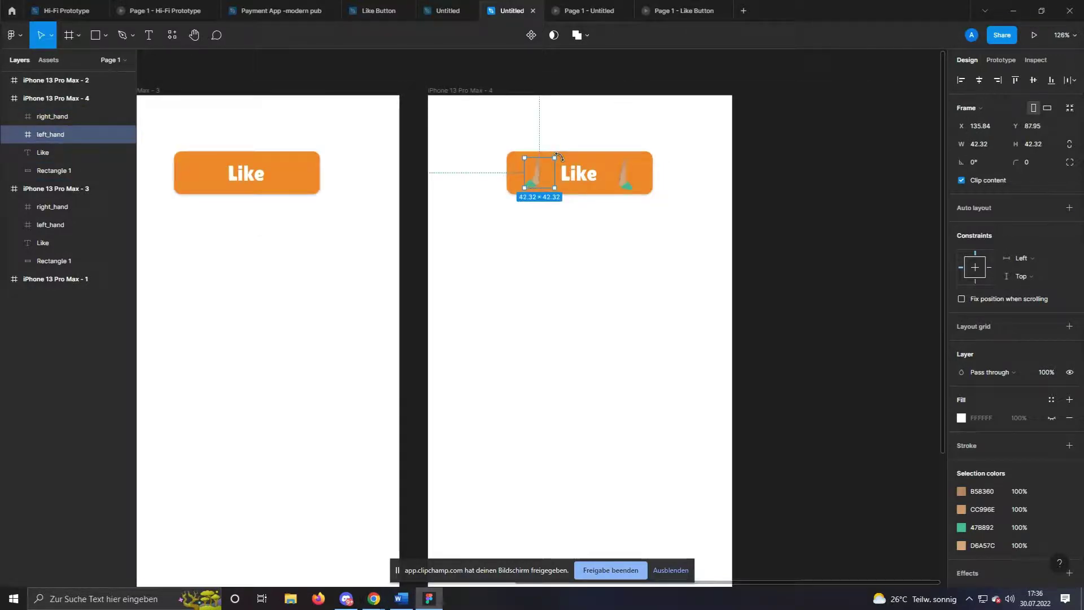
left_click(624, 172)
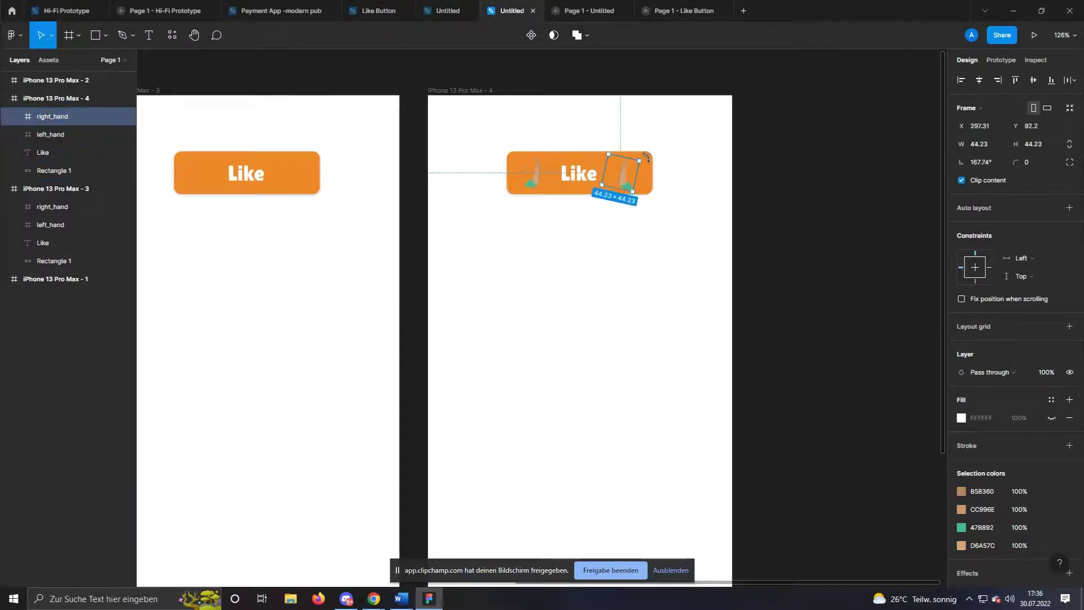
Move the hands together at the button centre and bring both to the front.
left_click(535, 182)
left_click_drag(555, 187, 586, 181)
scroll(586, 181, "up", 10)
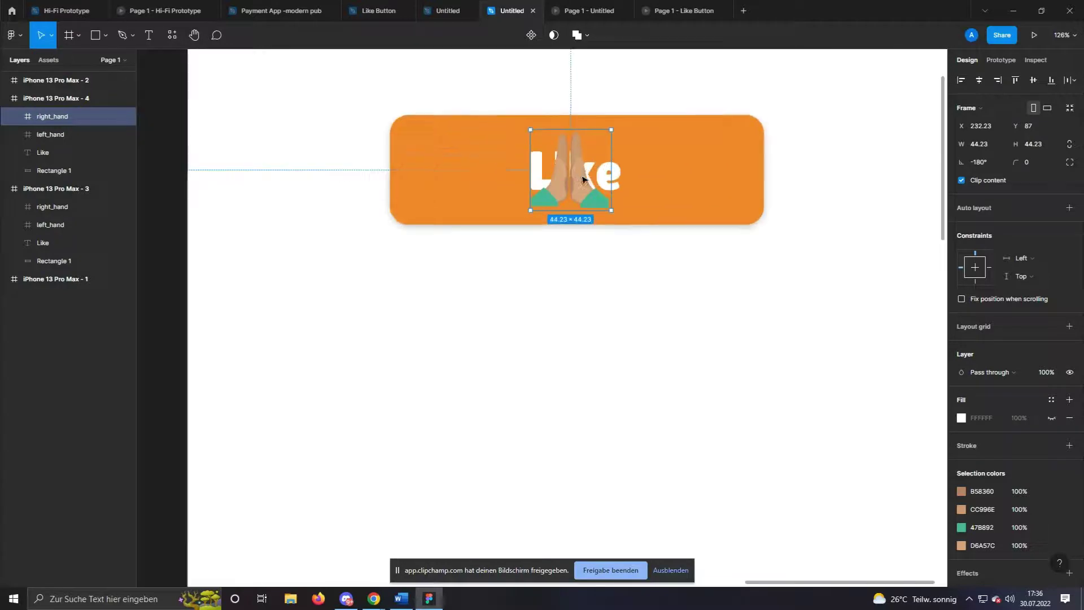
key("Left")
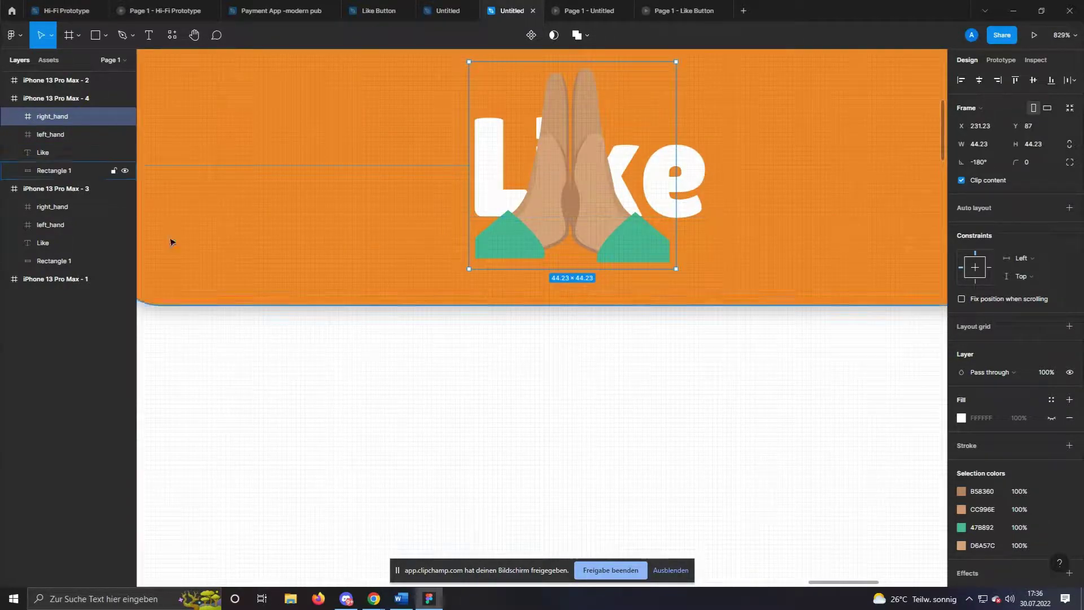
left_click(62, 136, "shift")
right_click(63, 121)
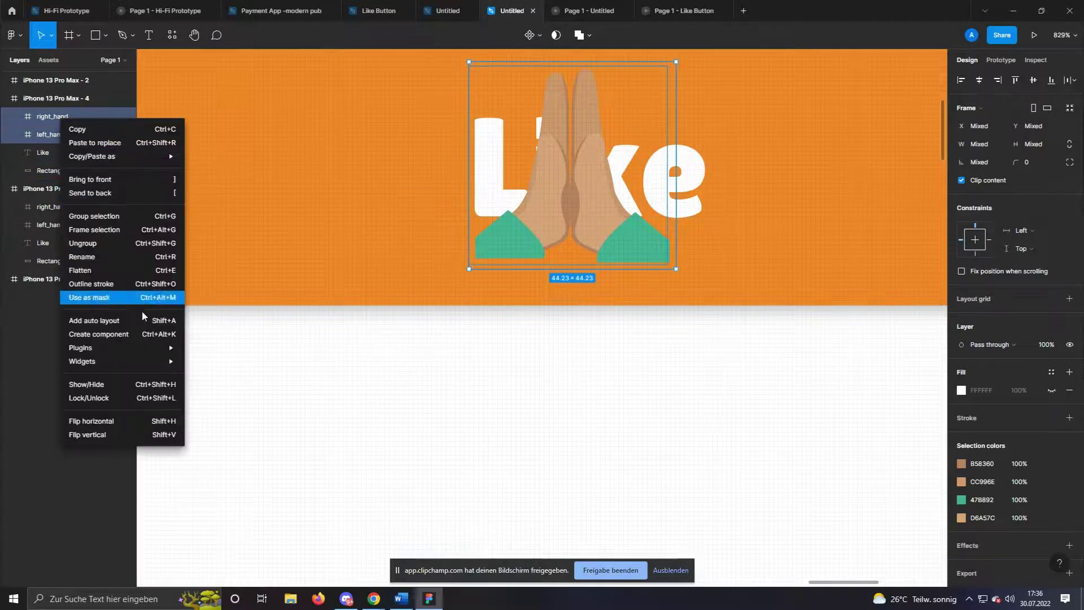
left_click(113, 181)
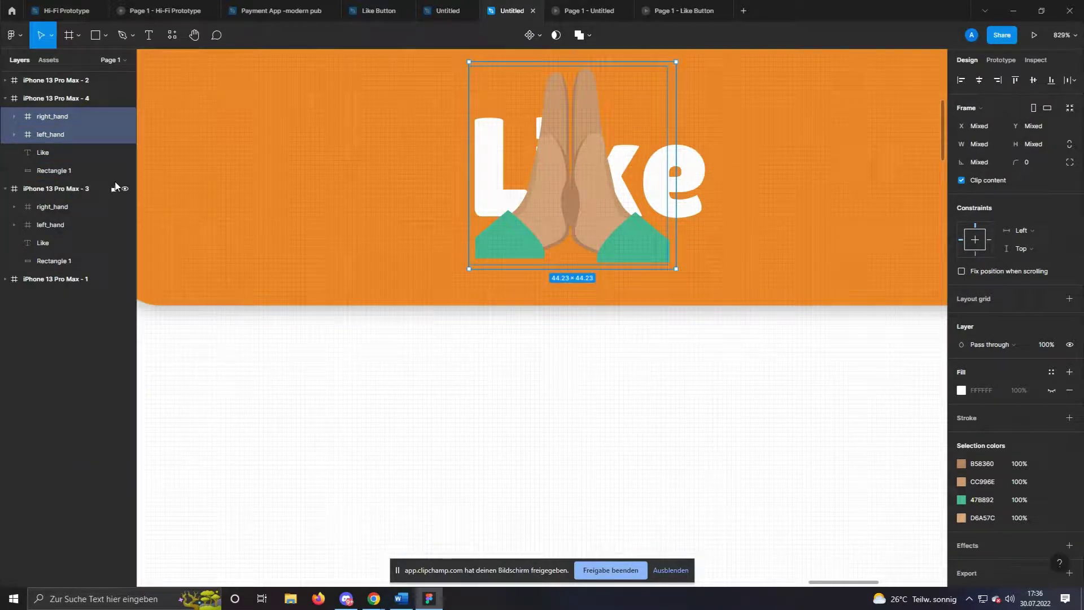
Set the Like text's fill opacity to 0%.
left_click(700, 182)
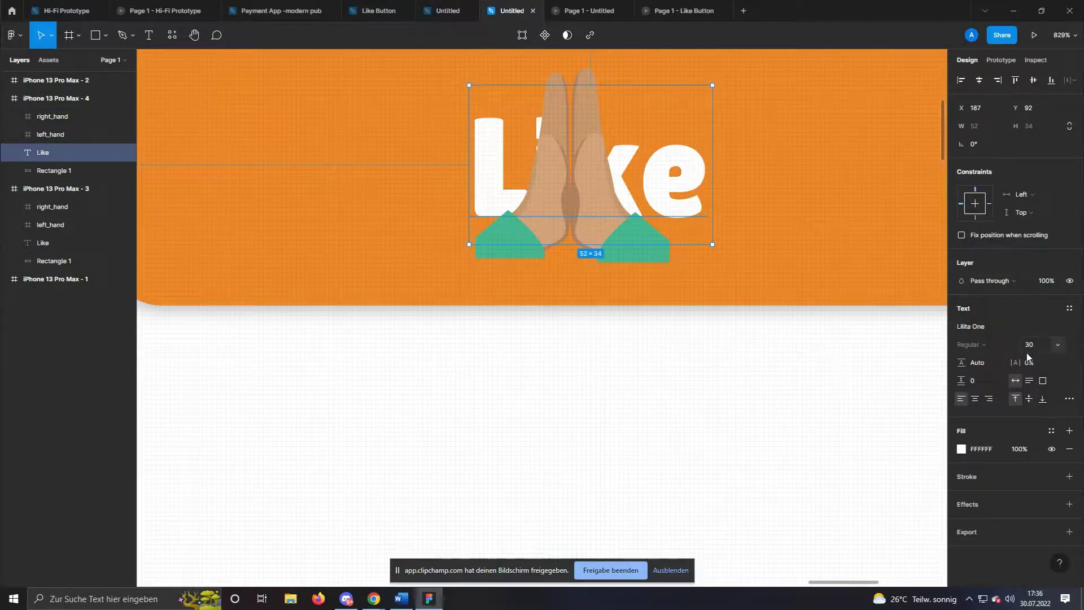
key("Return")
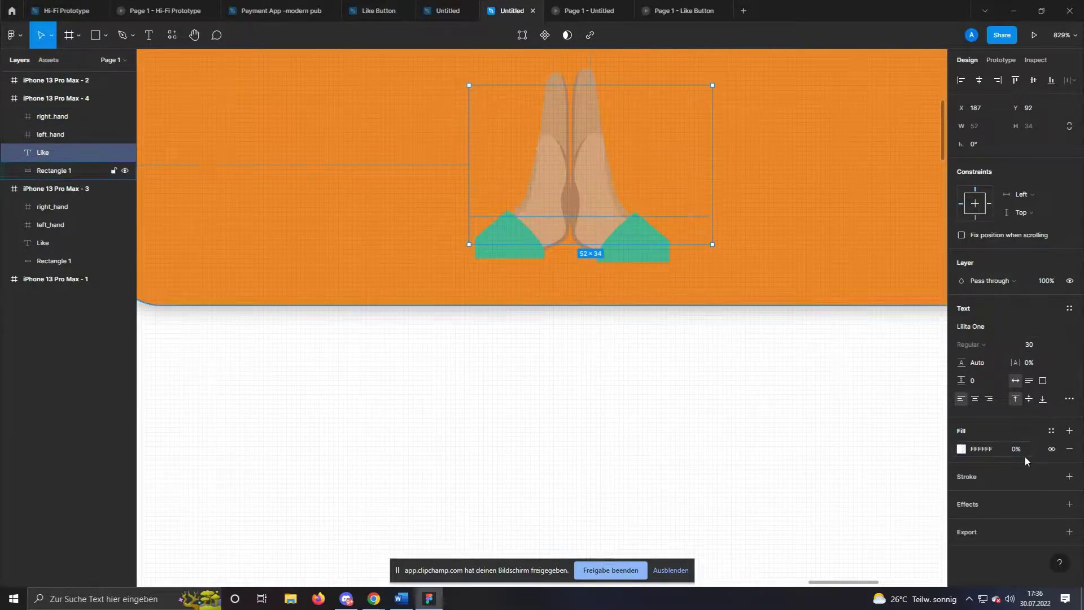
left_click(762, 450)
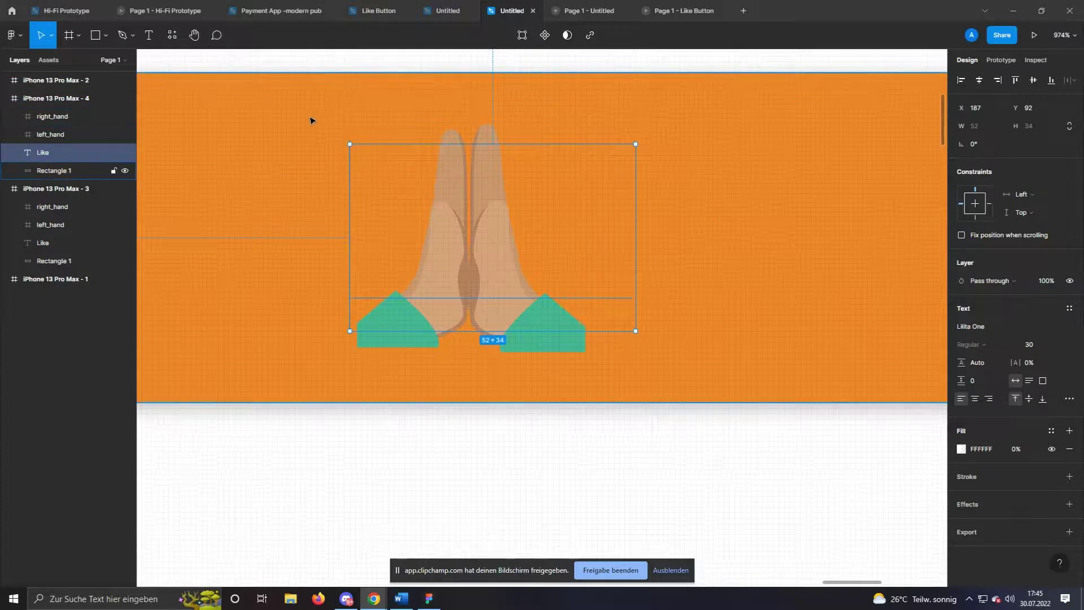
Add a 'liked' text box on the orange button.
left_click(733, 223)
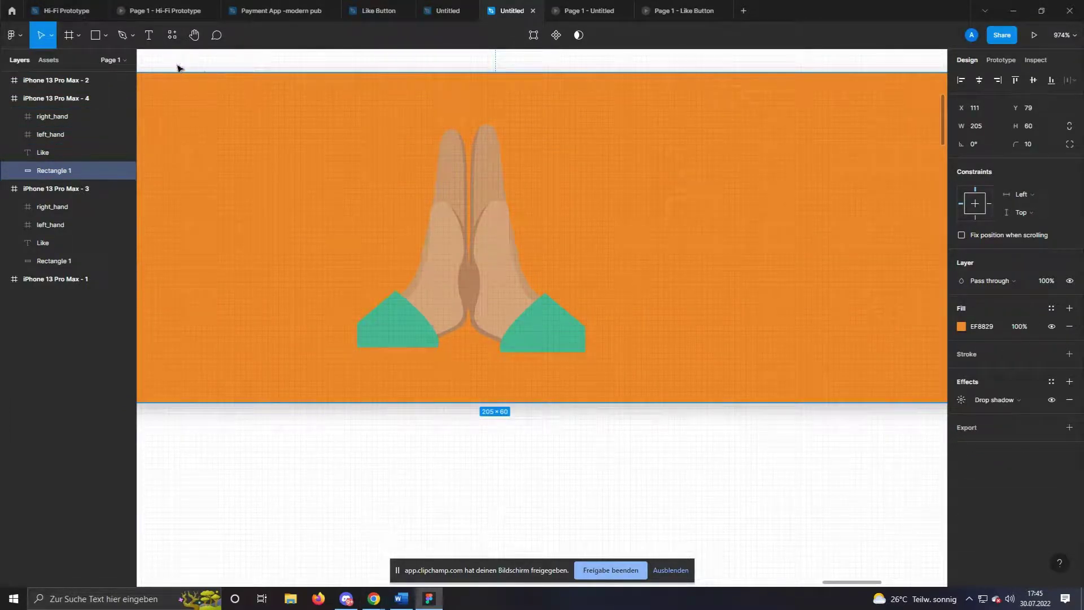
key("t")
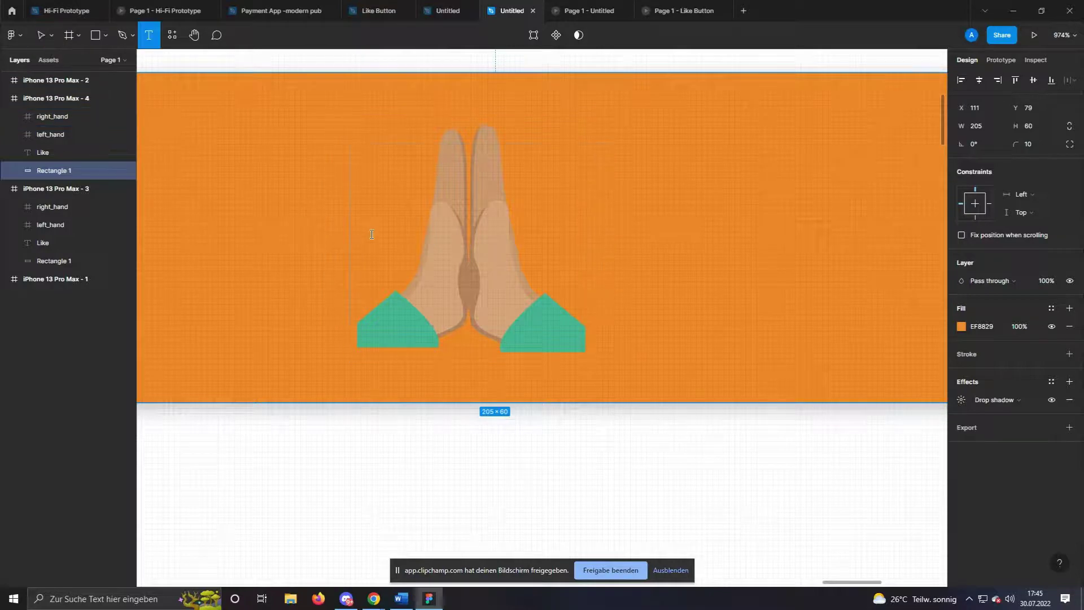
left_click(311, 221)
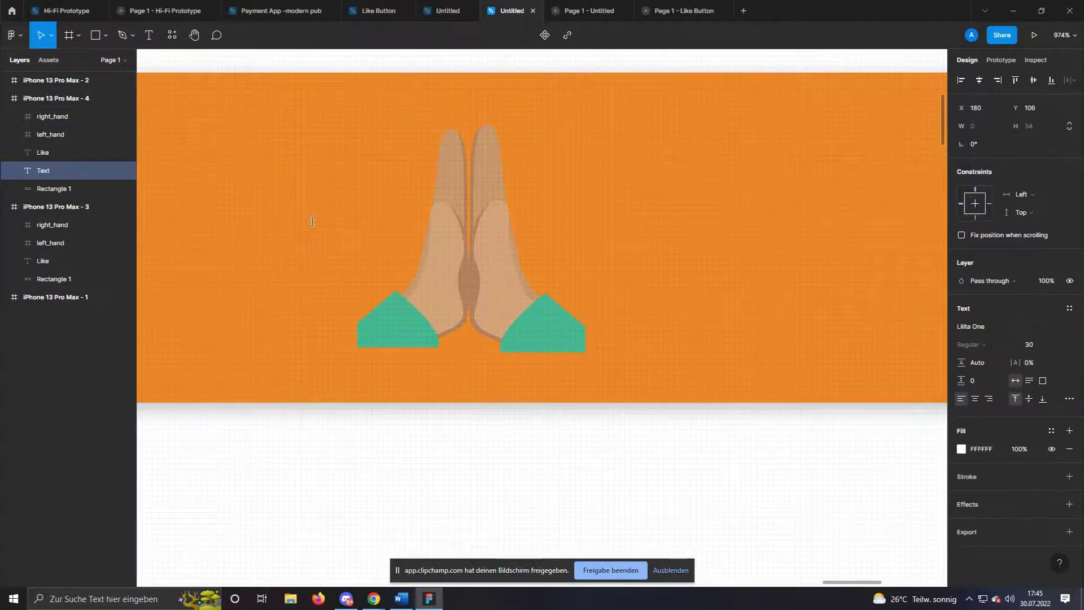
type("tiked")
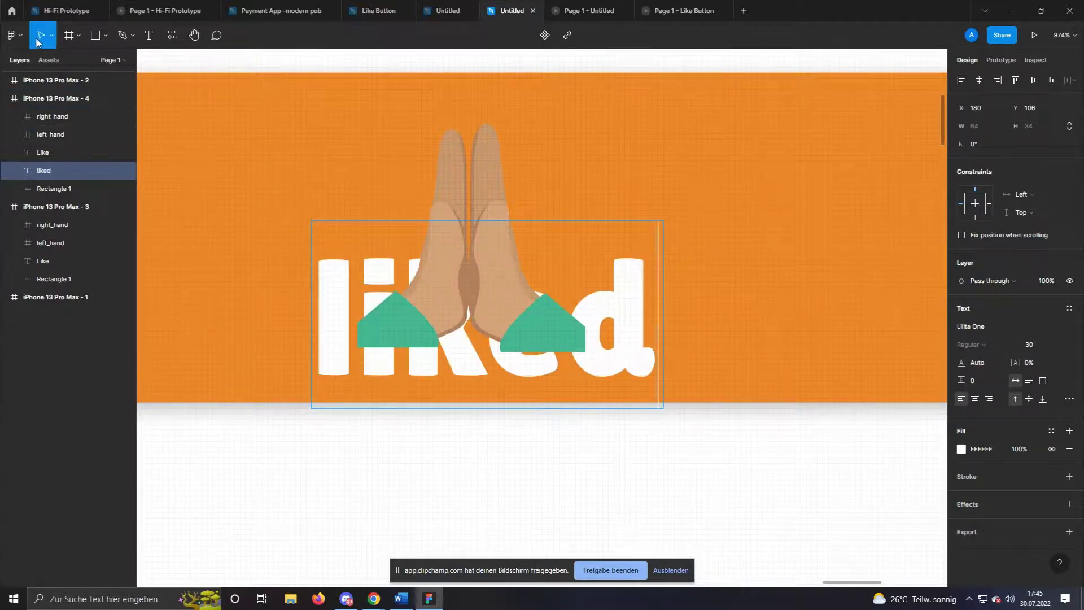
Set the liked text's fill opacity to 0% and select it with the button rectangle.
key("ctrl+a")
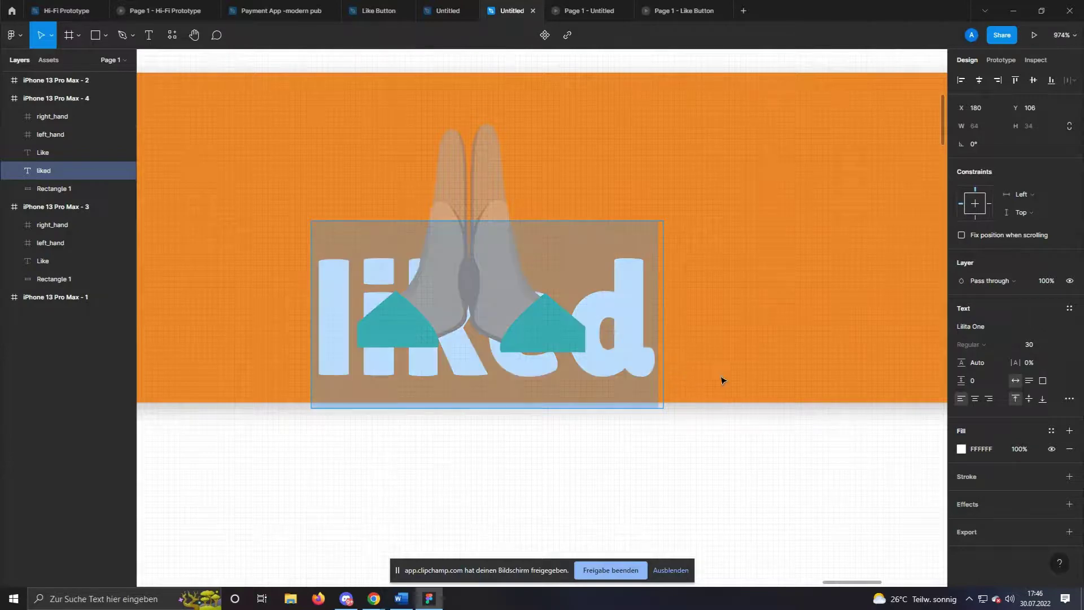
left_click(1026, 449)
key("Return")
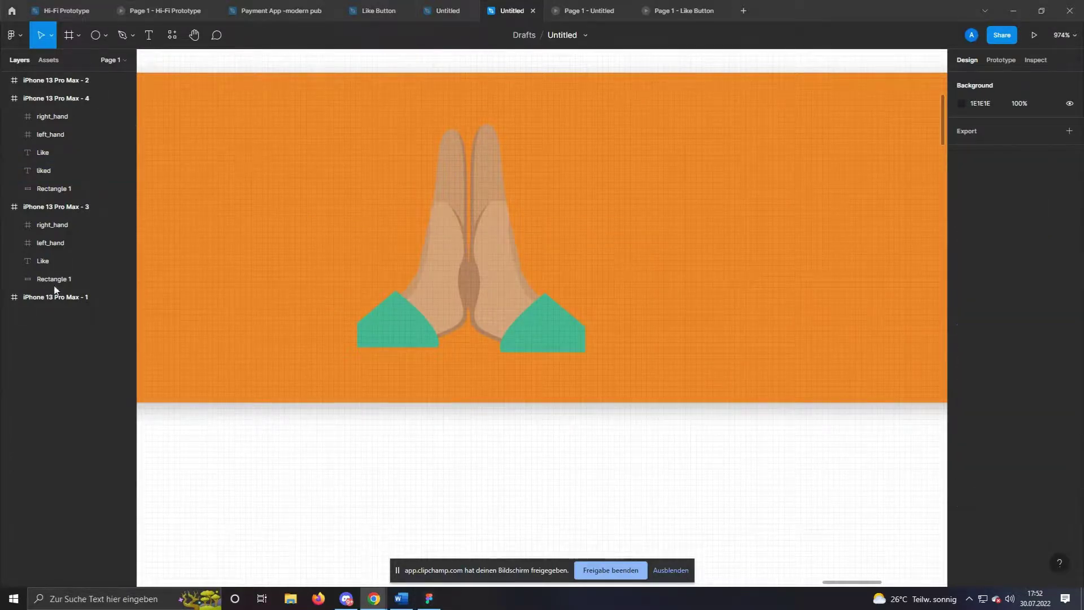
left_click(66, 176)
left_click(62, 188, "shift")
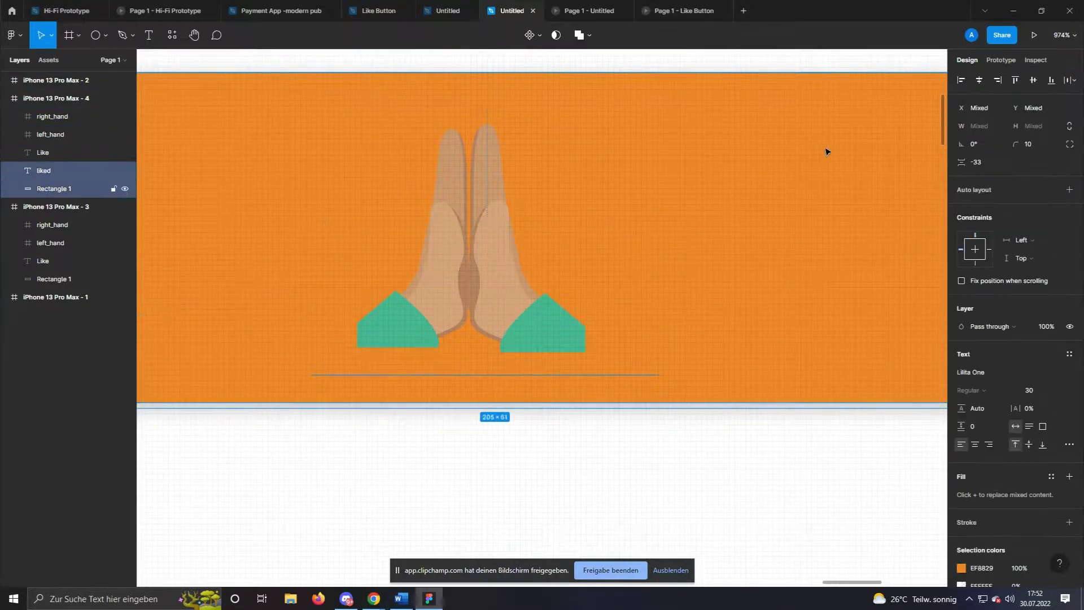
Centre the liked text on the button, then draw an ellipse and centre it horizontally on the button.
left_click(979, 81)
left_click(1037, 81)
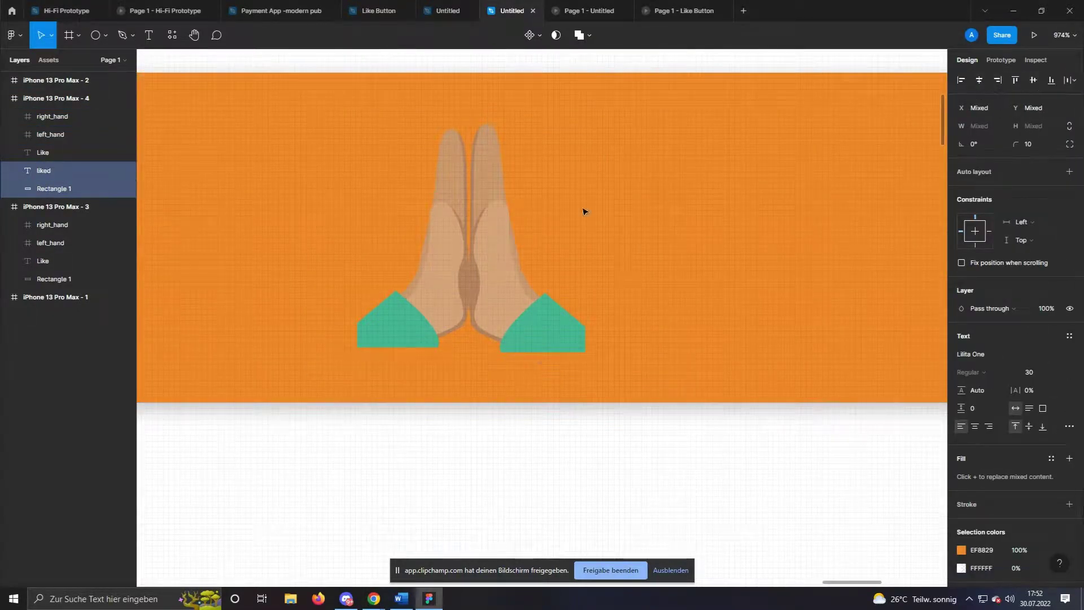
left_click(105, 36)
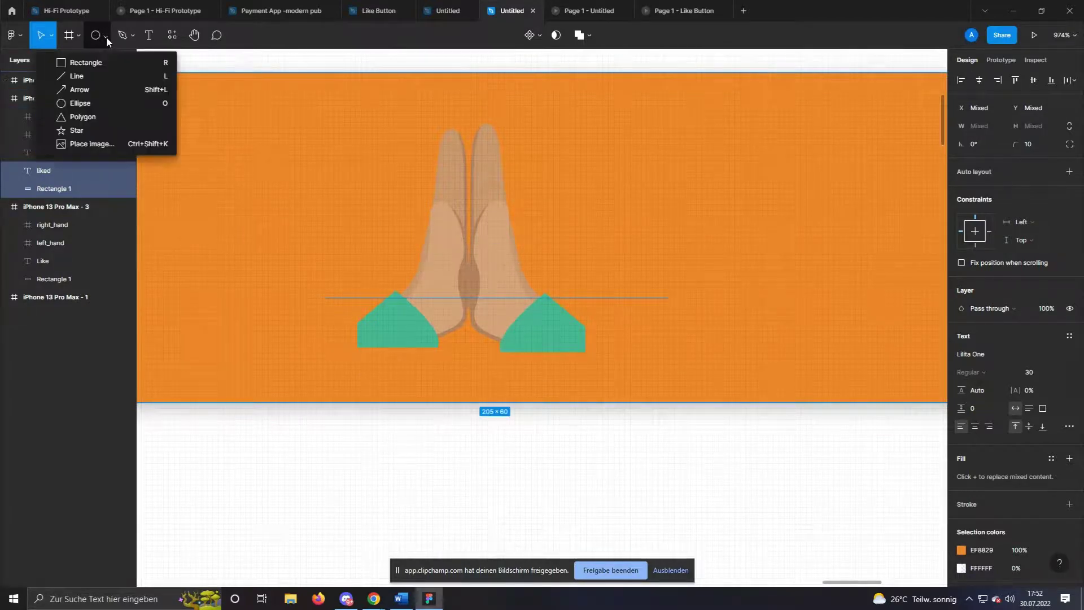
left_click(83, 104)
left_click_drag(689, 188, 784, 243)
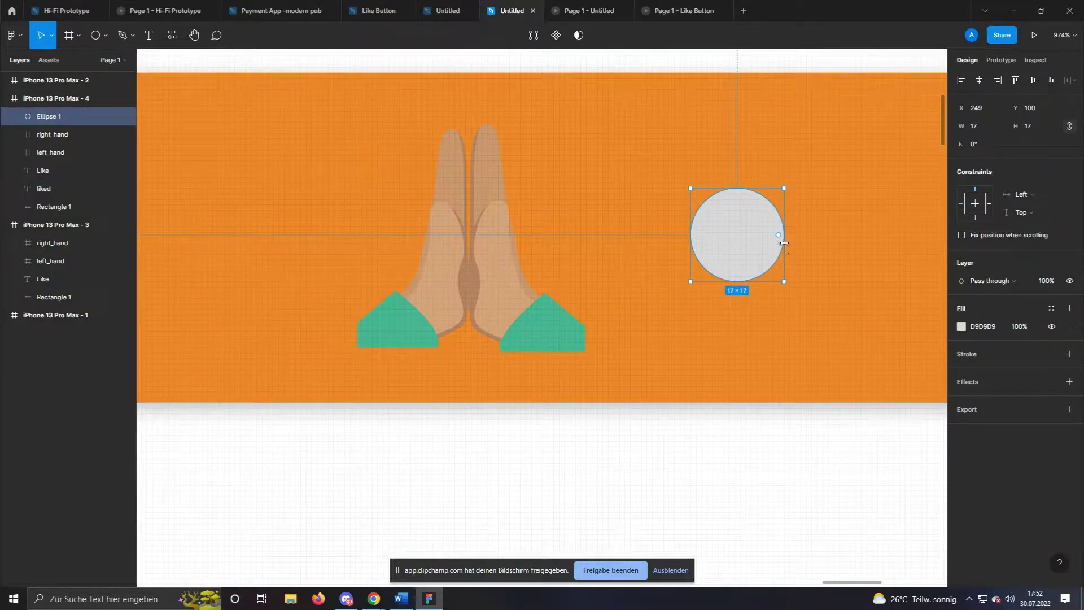
left_click(643, 118, "shift")
left_click(978, 80)
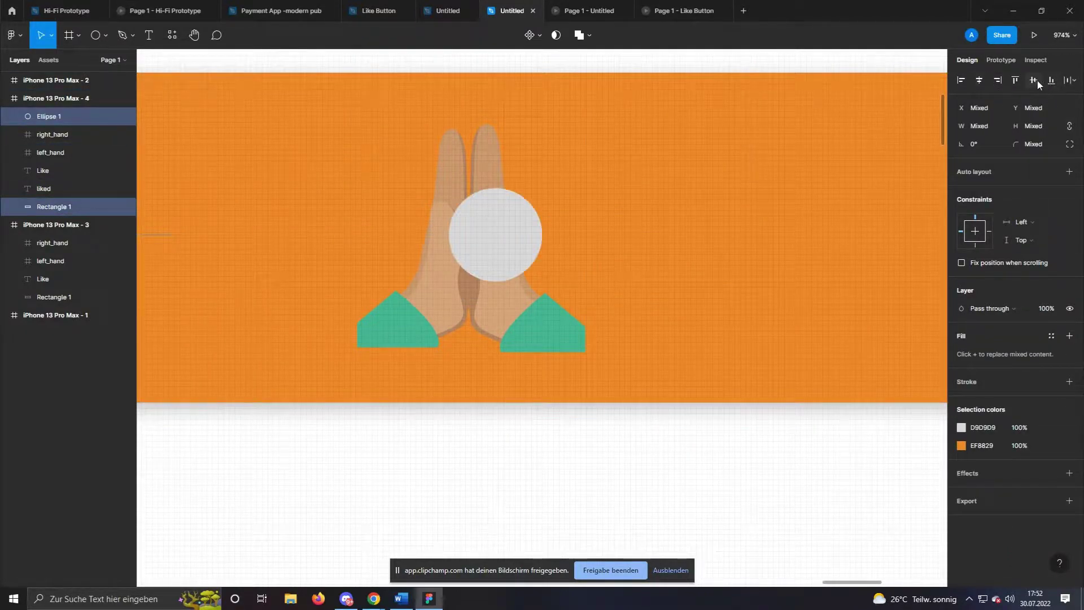
Set the circle's fill colour to red EE421D.
double_click(519, 235)
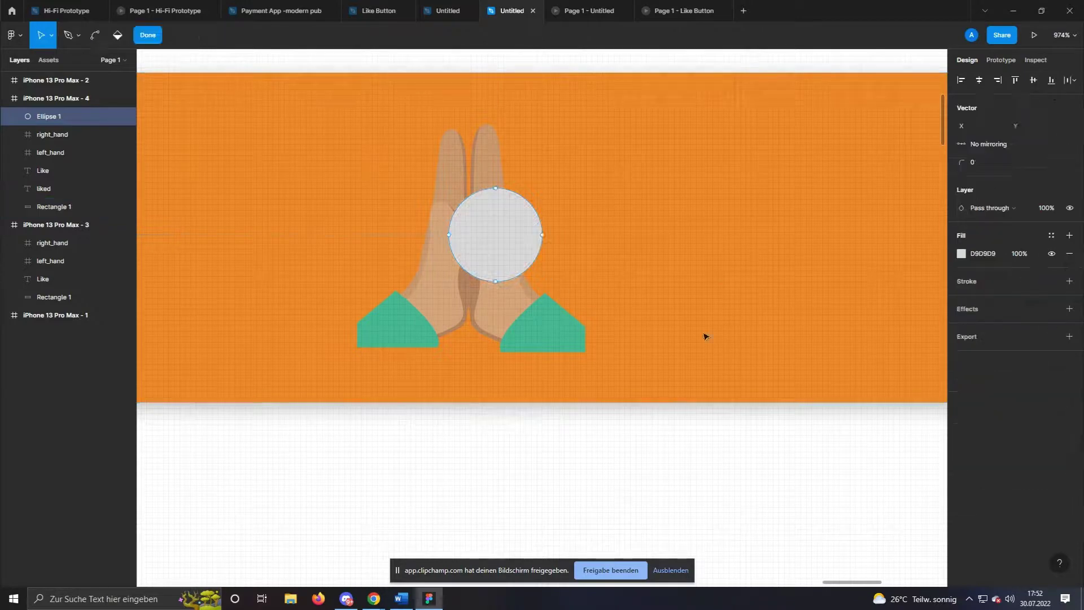
left_click(962, 253)
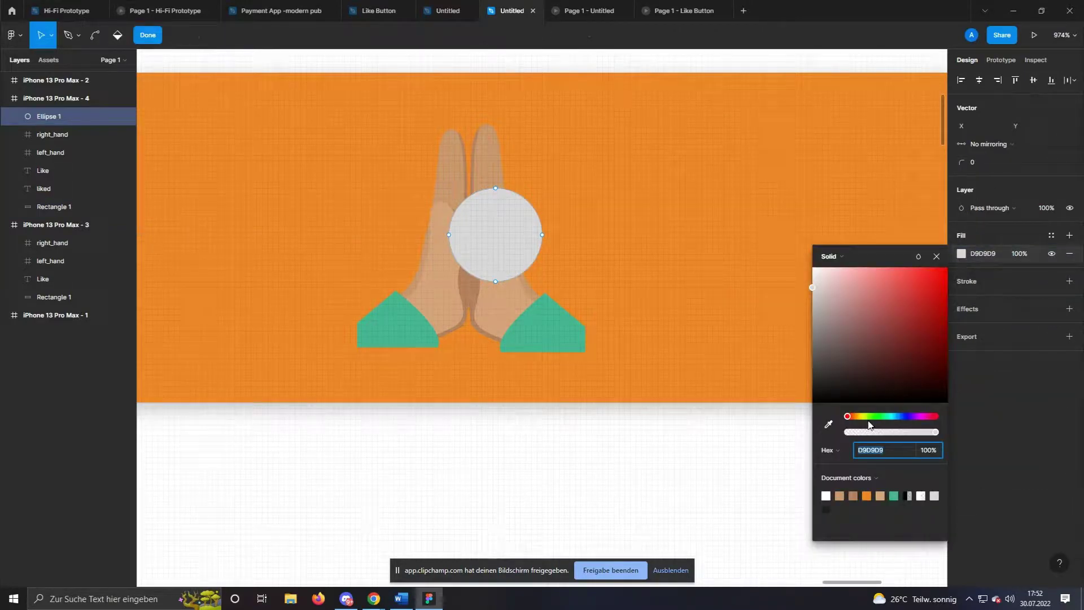
left_click(851, 416)
left_click_drag(889, 300, 931, 317)
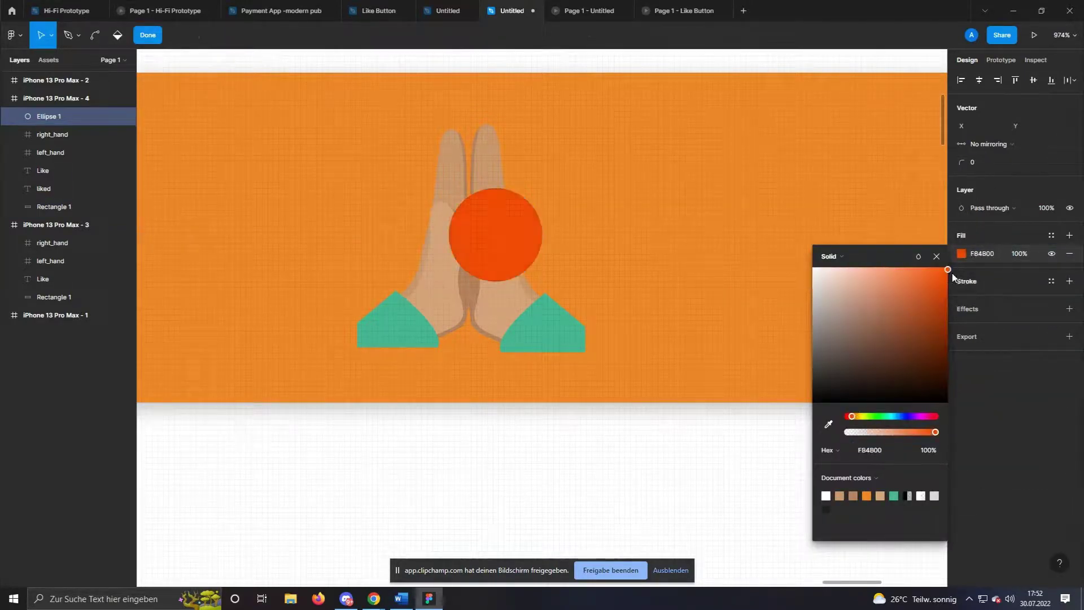
left_click_drag(949, 277, 931, 280)
left_click_drag(853, 418, 851, 419)
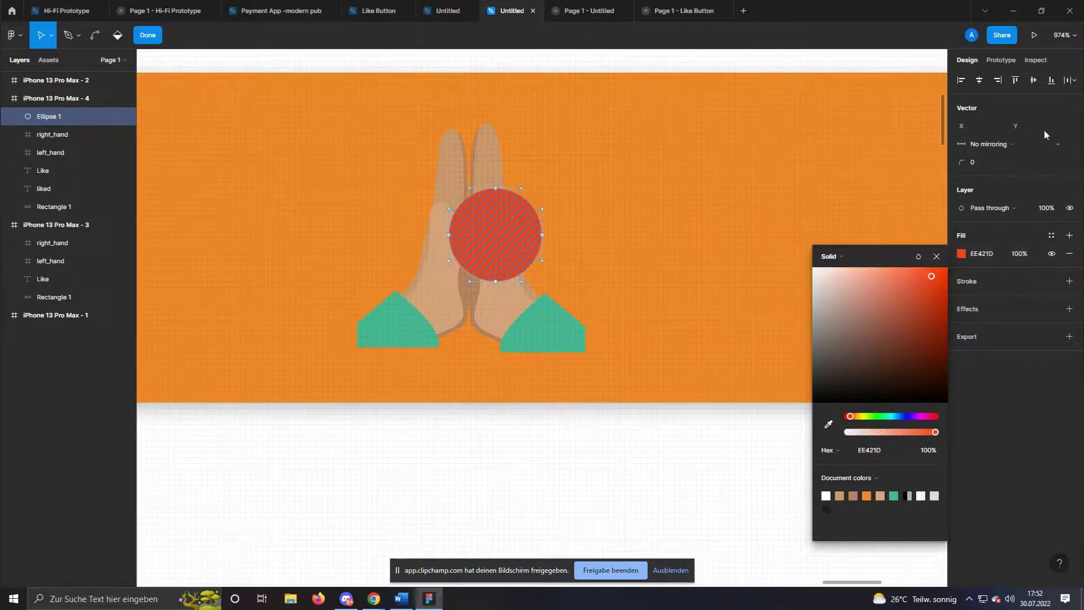
left_click(514, 213)
Shrink the circle to 2×2 and set its fill opacity to 0%.
key("Escape")
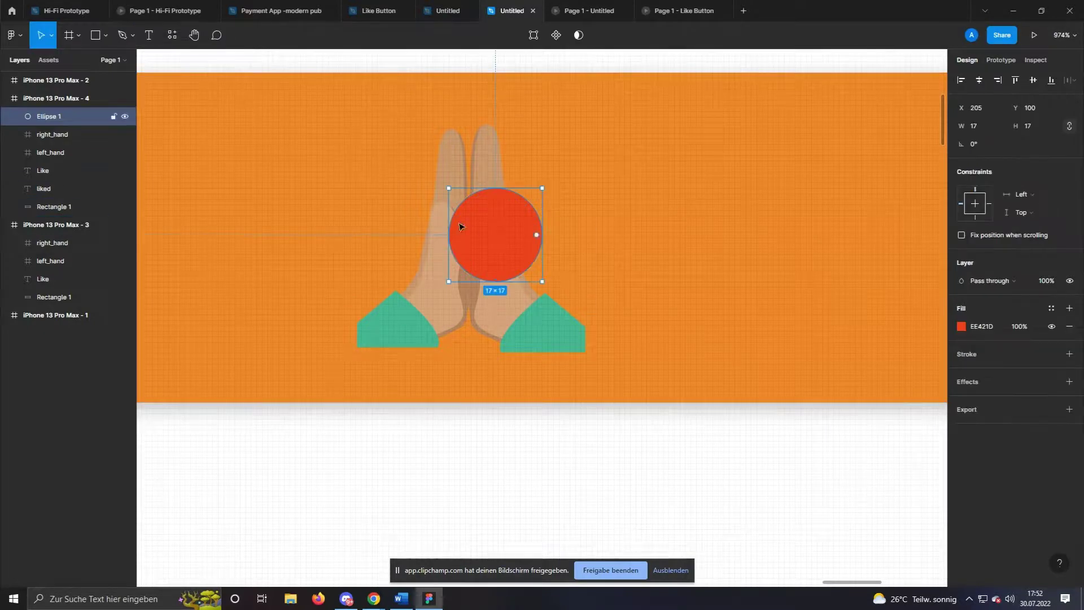
key("Return")
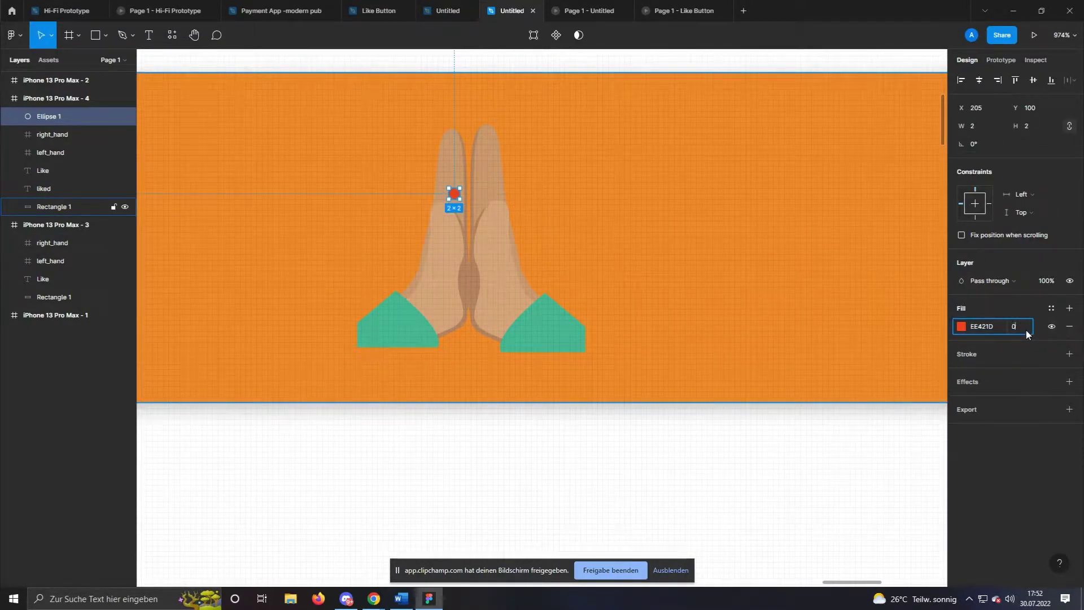
type("0")
key("Return")
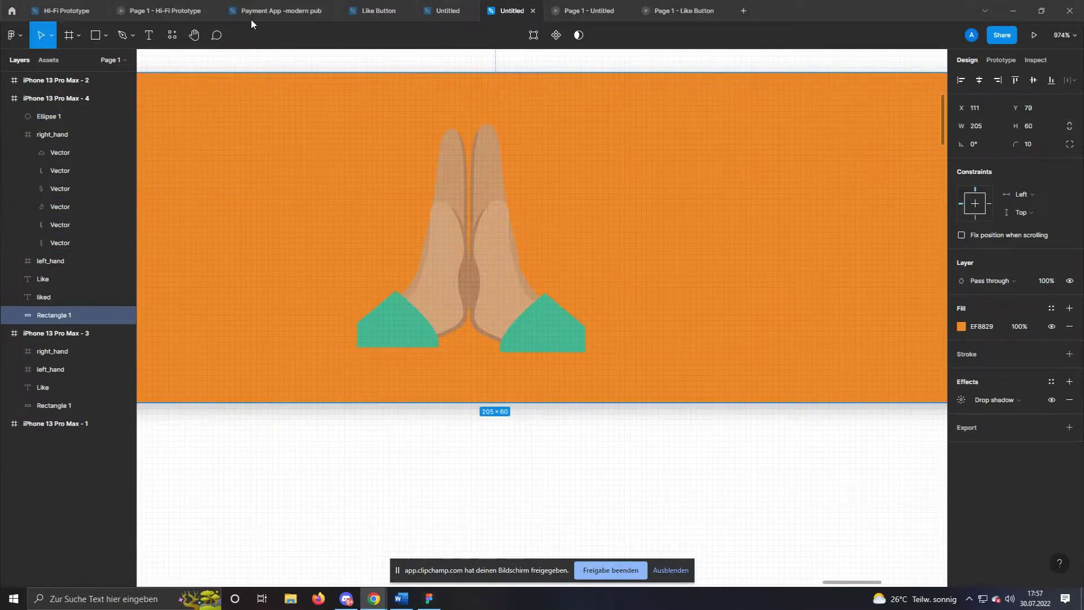
Right-align right_hand to the button and align left_hand to meet it, right_hand ending at X 235, Y 87.
left_click(101, 134)
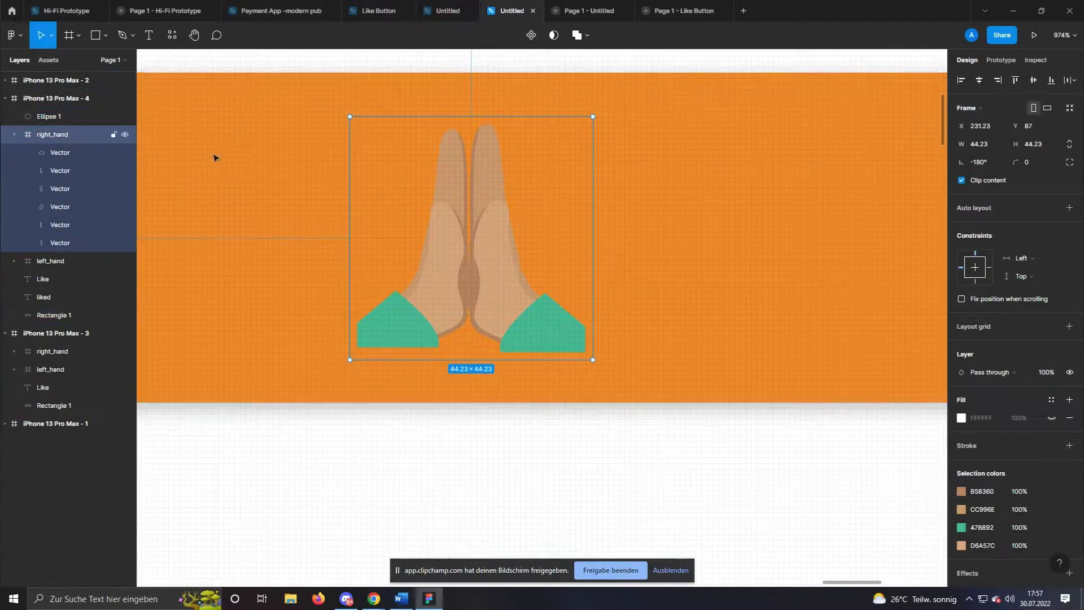
left_click(275, 119, "shift")
left_click(997, 80)
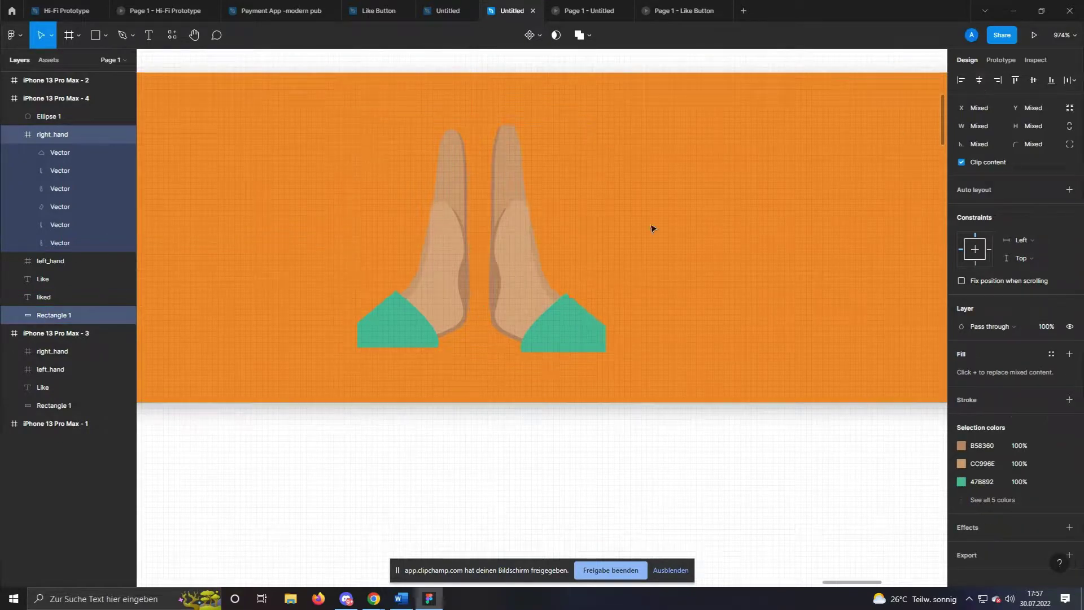
left_click(101, 261)
left_click(291, 75, "shift")
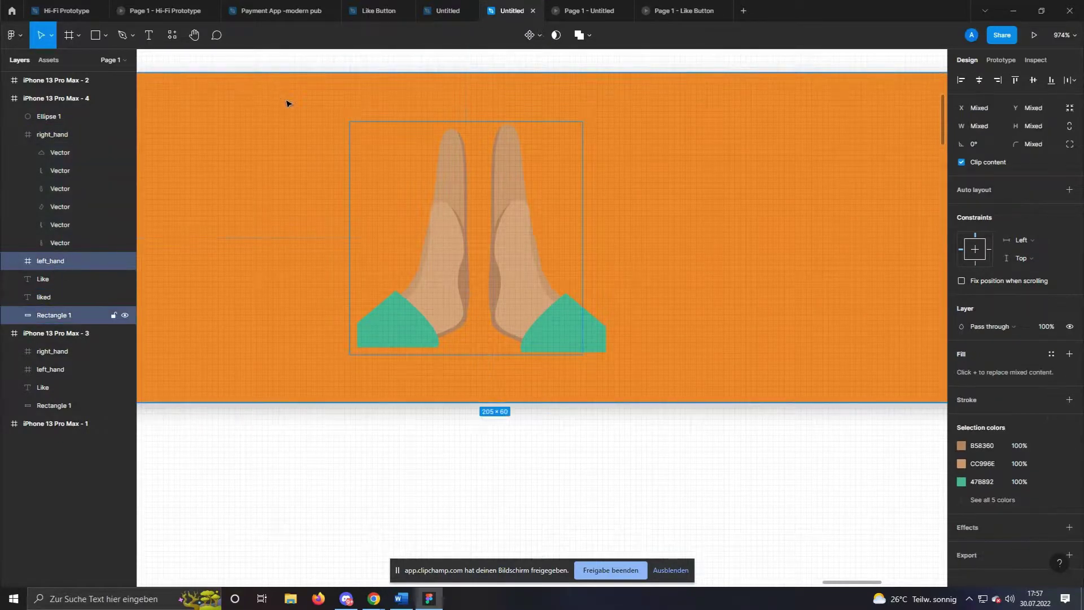
left_click(978, 80)
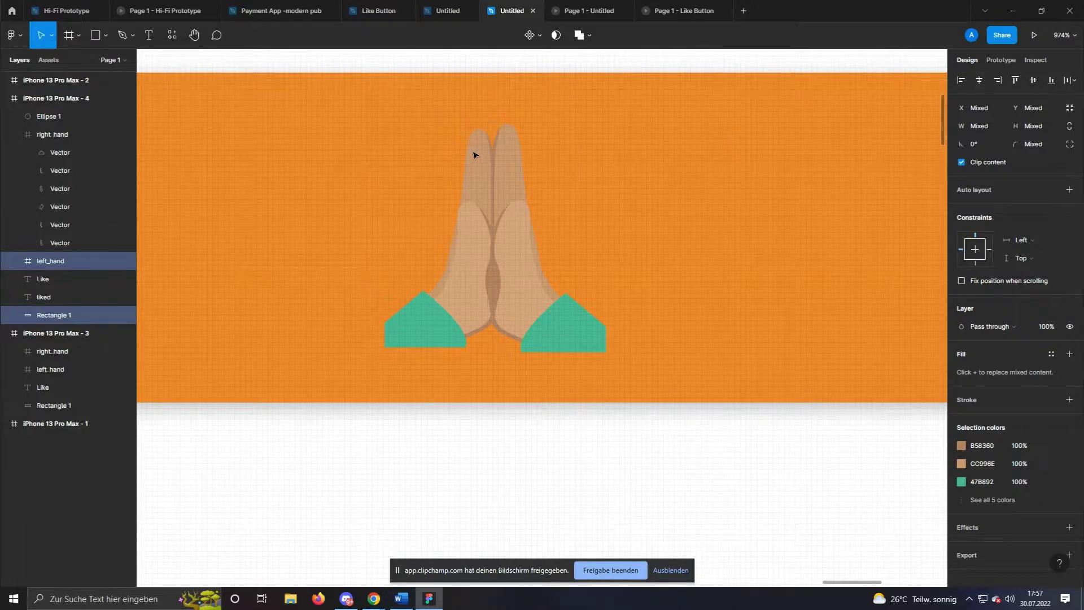
left_click(472, 236)
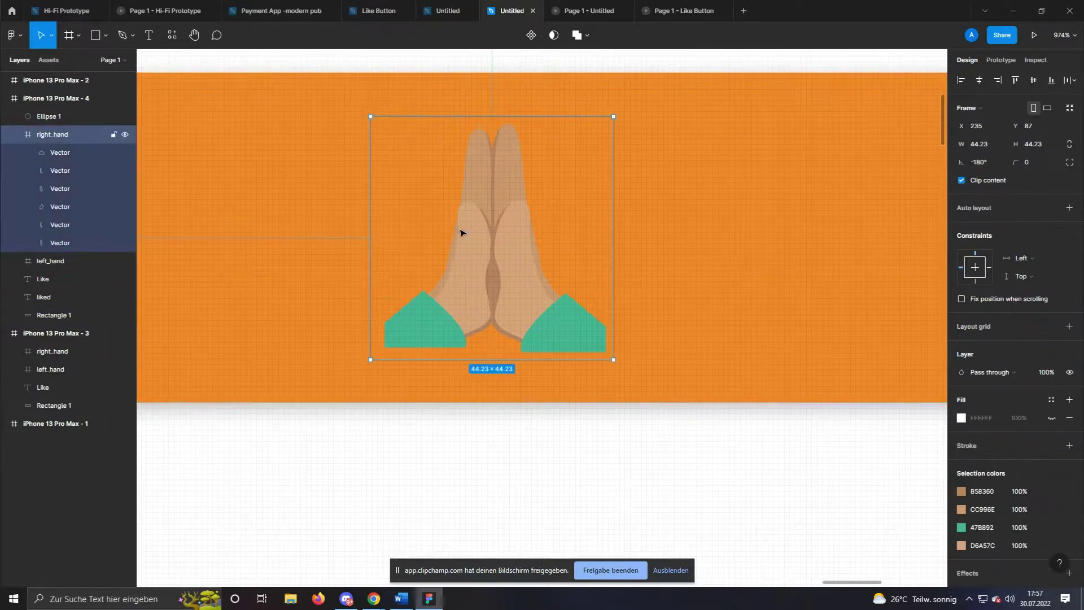
Copy and paste the button rectangle to duplicate it.
left_click(687, 238)
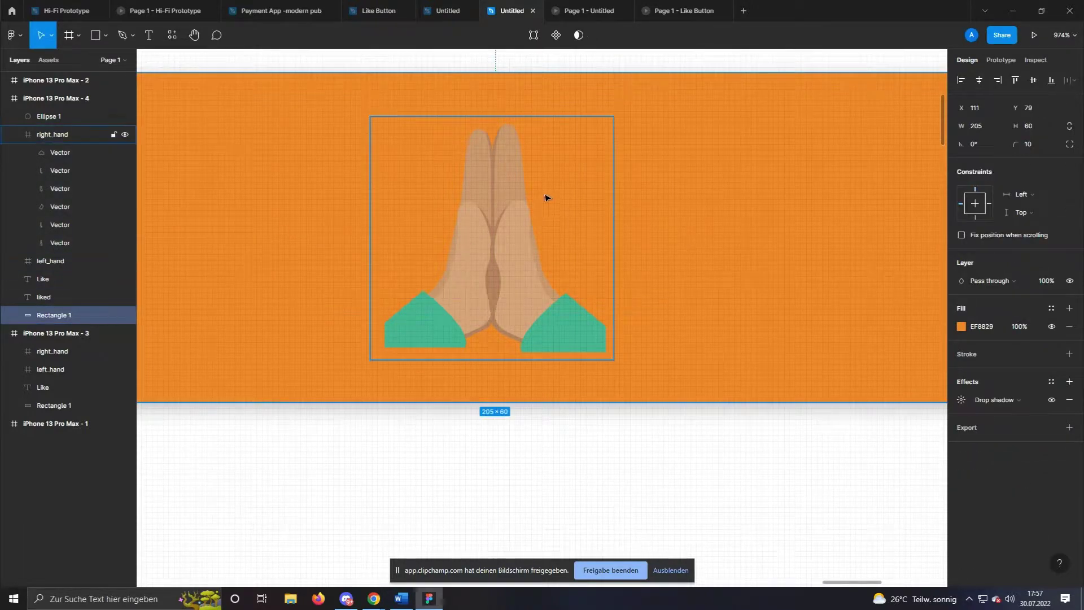
scroll(697, 184, "down", 2)
left_click_drag(696, 184, 814, 313)
scroll(814, 313, "down", 5)
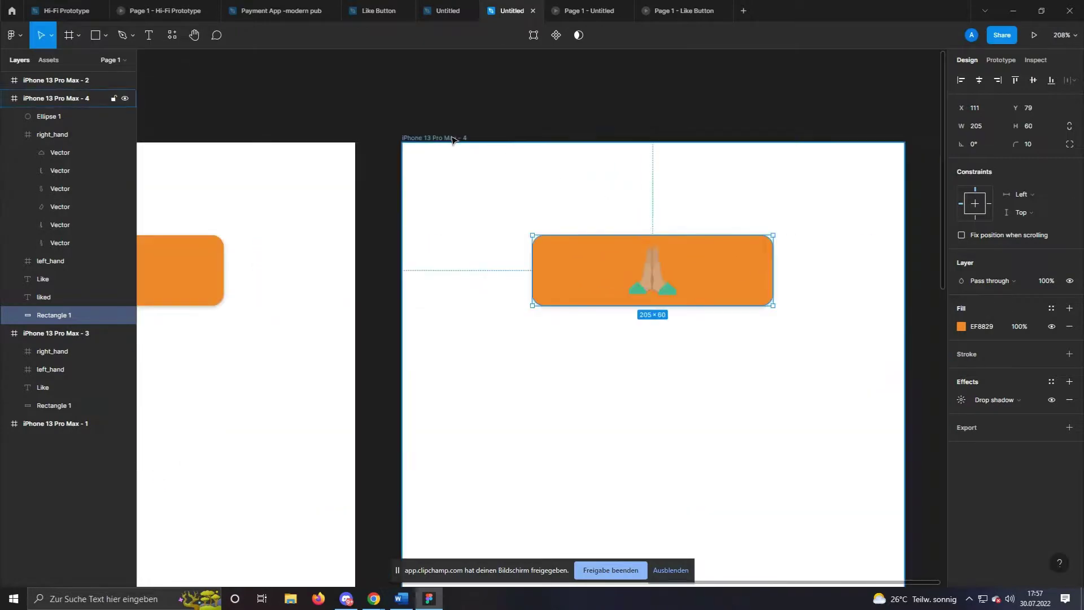
left_click(463, 152)
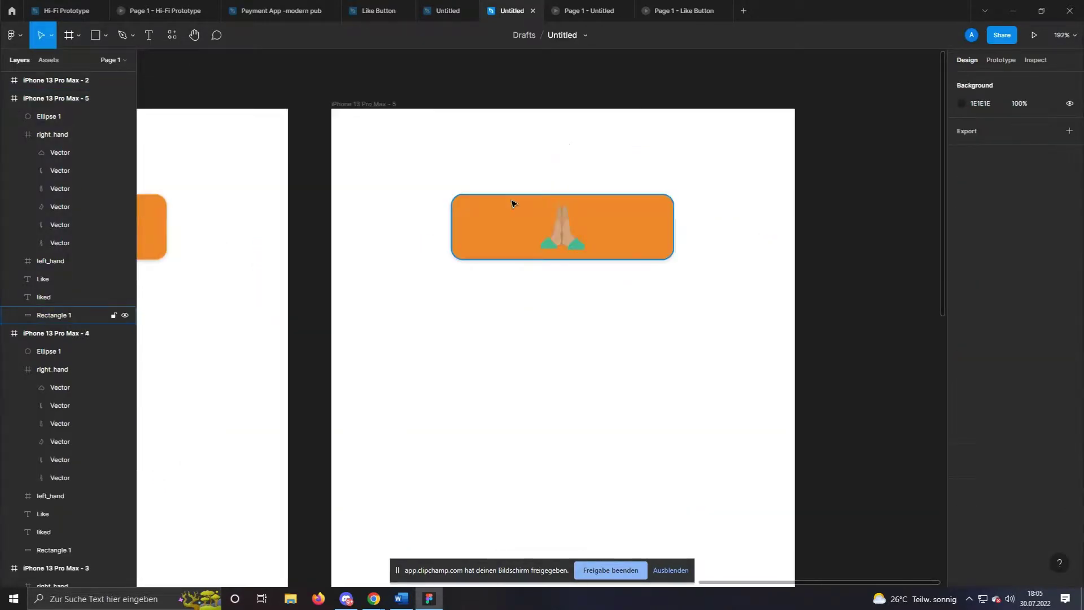
left_click(510, 204)
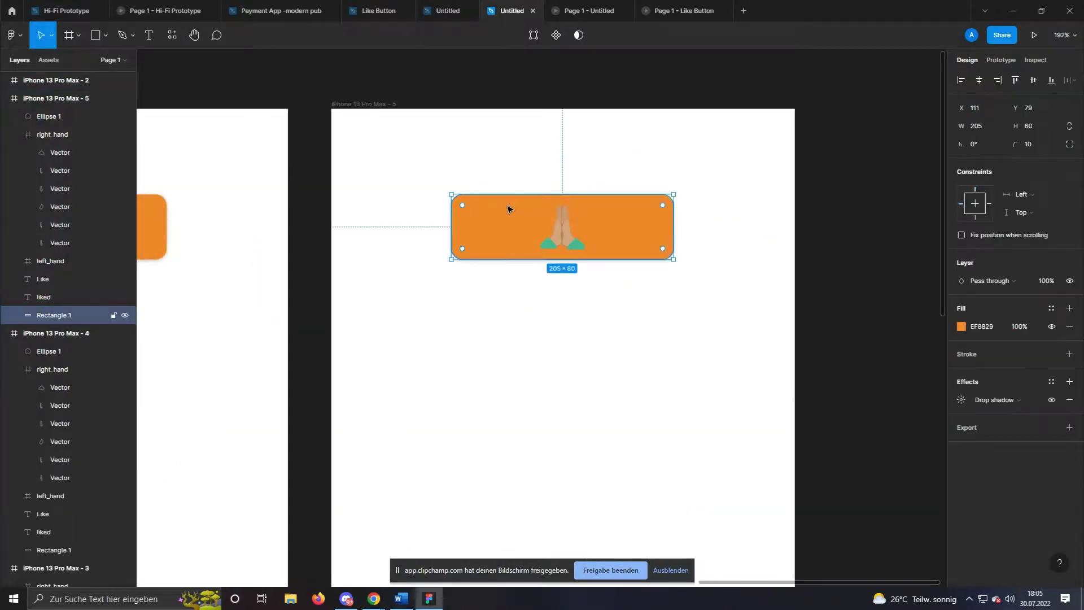
key("ctrl+c")
key("ctrl+v")
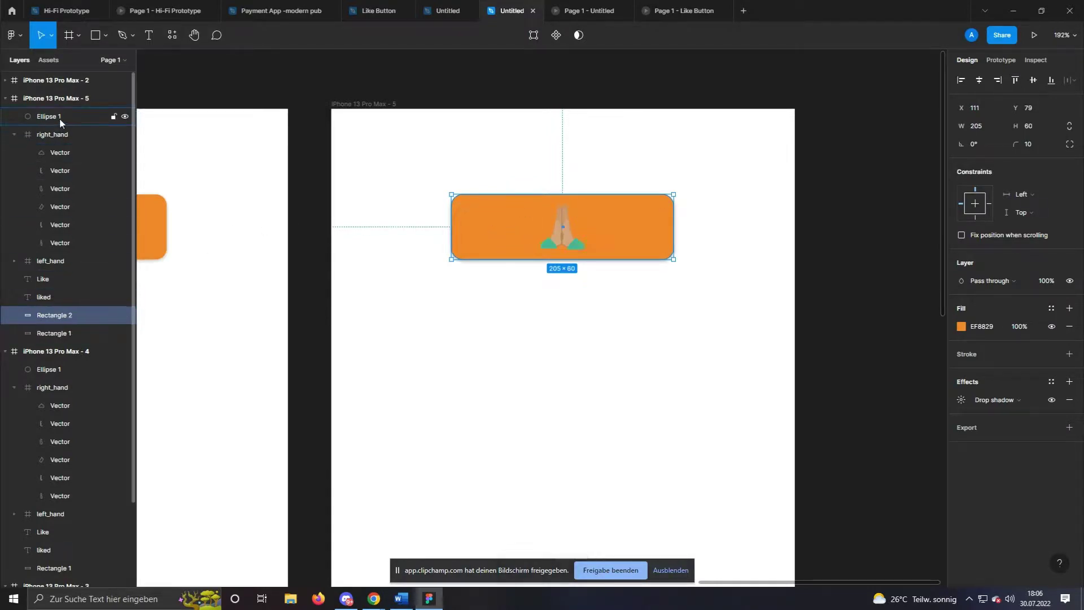
Set the tiny circle's fill opacity to 100%, making it solid EE421D red.
left_click(93, 116)
scroll(580, 240, "up", 5)
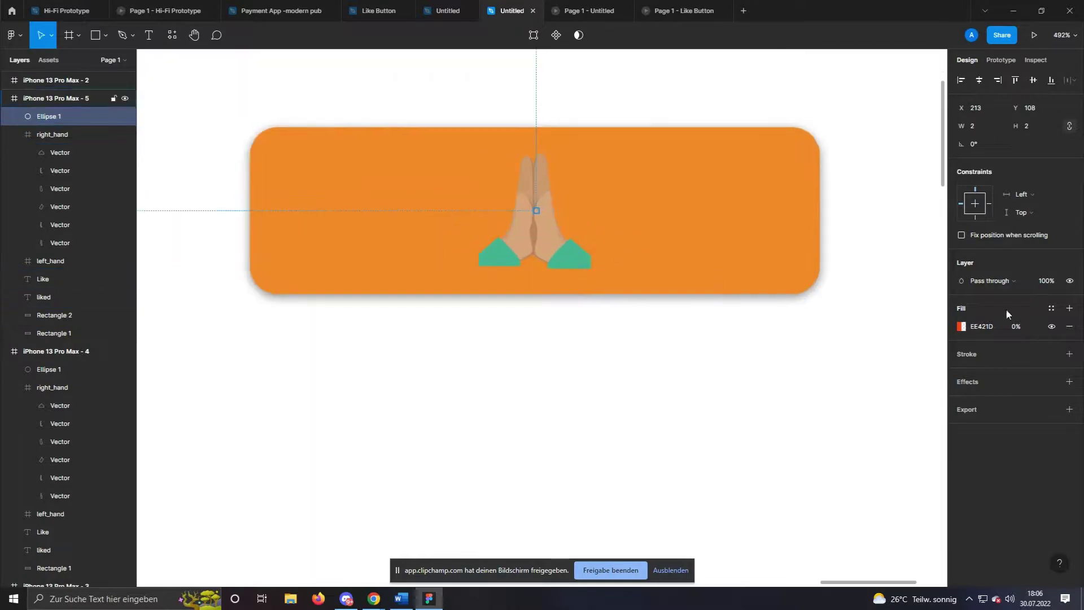
left_click(1023, 332)
type("100")
key("Return")
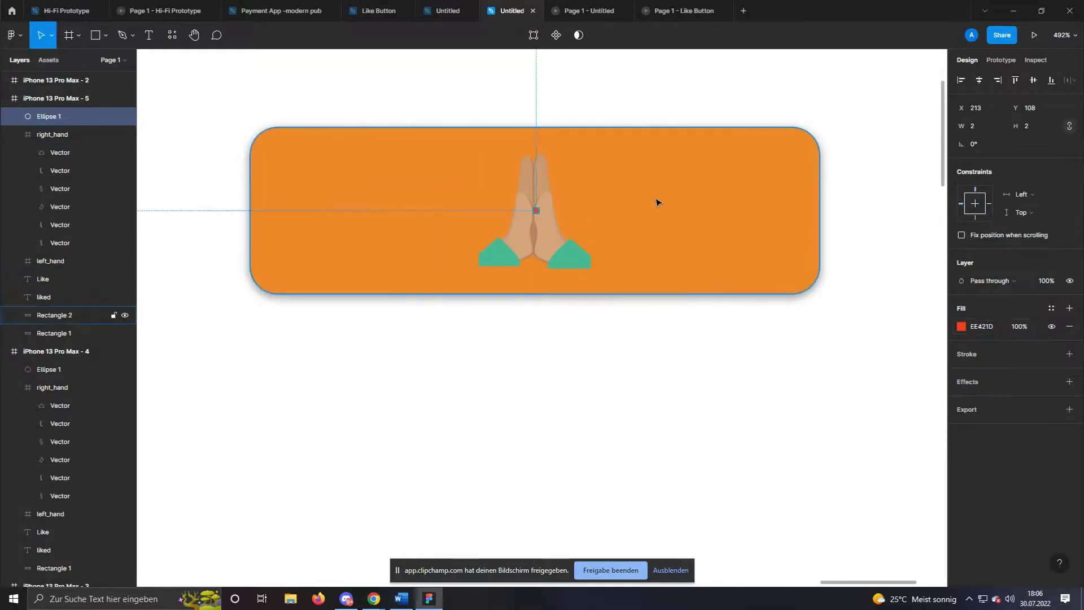
scroll(544, 214, "up", 3)
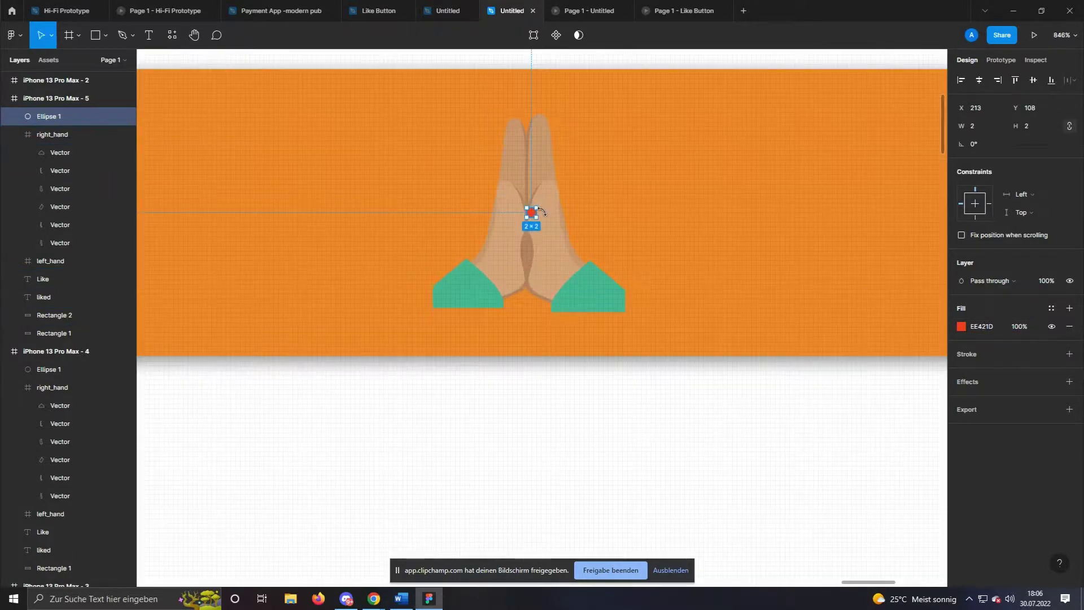
Enlarge the red circle and use it with the button rectangle as a mask.
left_click_drag(538, 208, 848, 54)
scroll(839, 68, "down", 8)
left_click(71, 316, "shift")
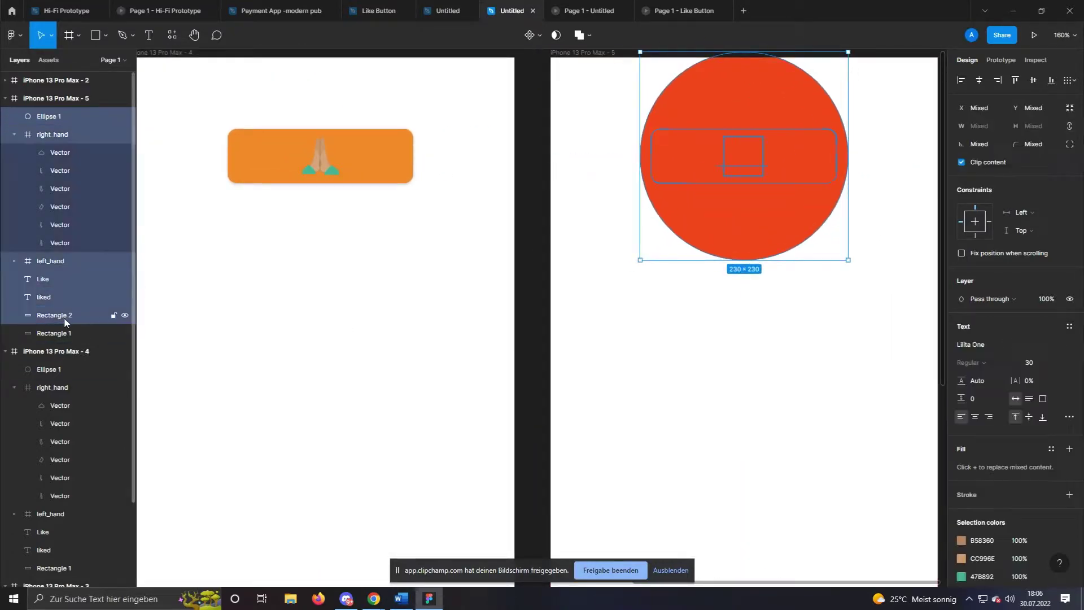
left_click(70, 317)
left_click(66, 120, "ctrl")
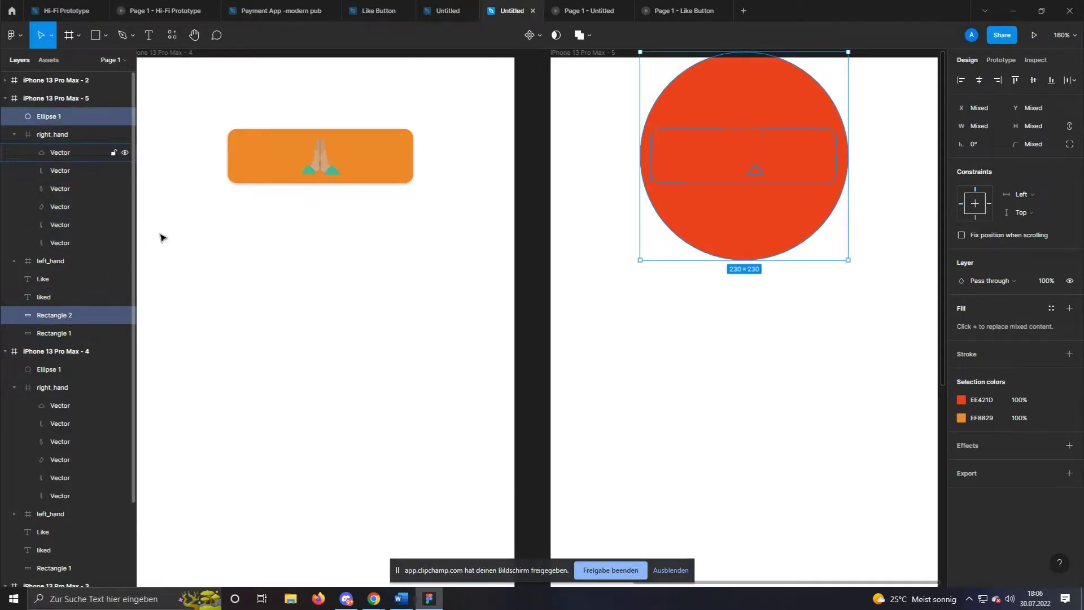
right_click(729, 205)
left_click(789, 380)
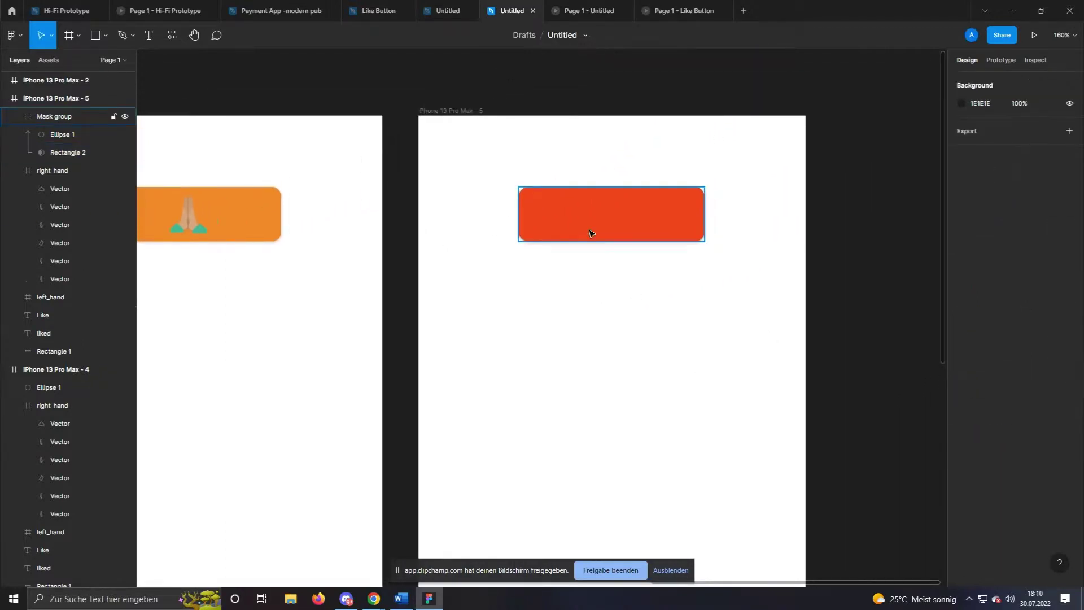
Move the liked text above the mask group and set its fill to 100%.
left_click(48, 336)
left_click_drag(48, 337, 54, 111)
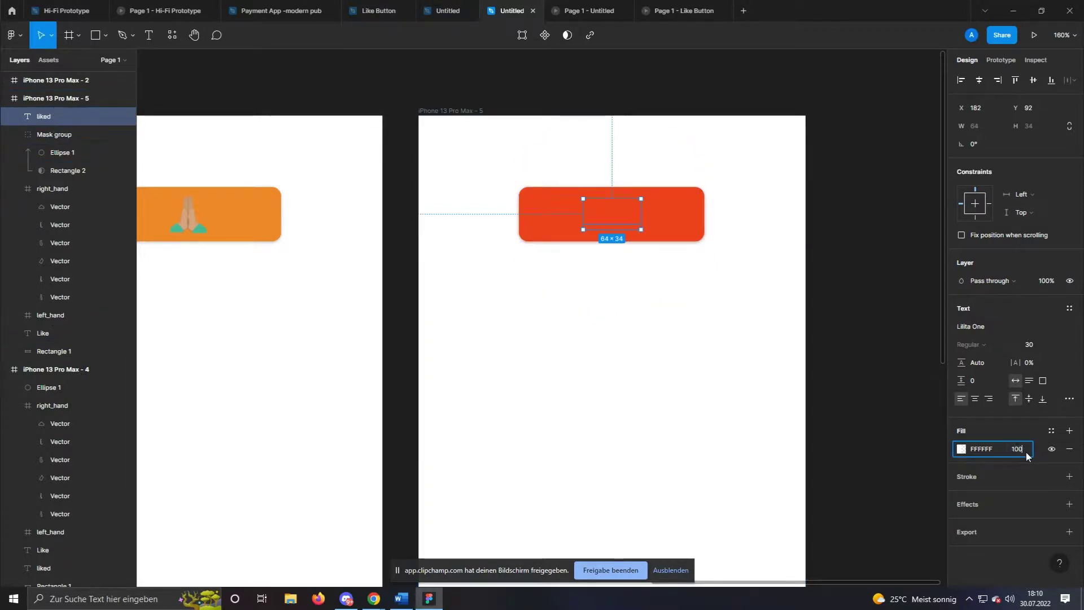
key("Return")
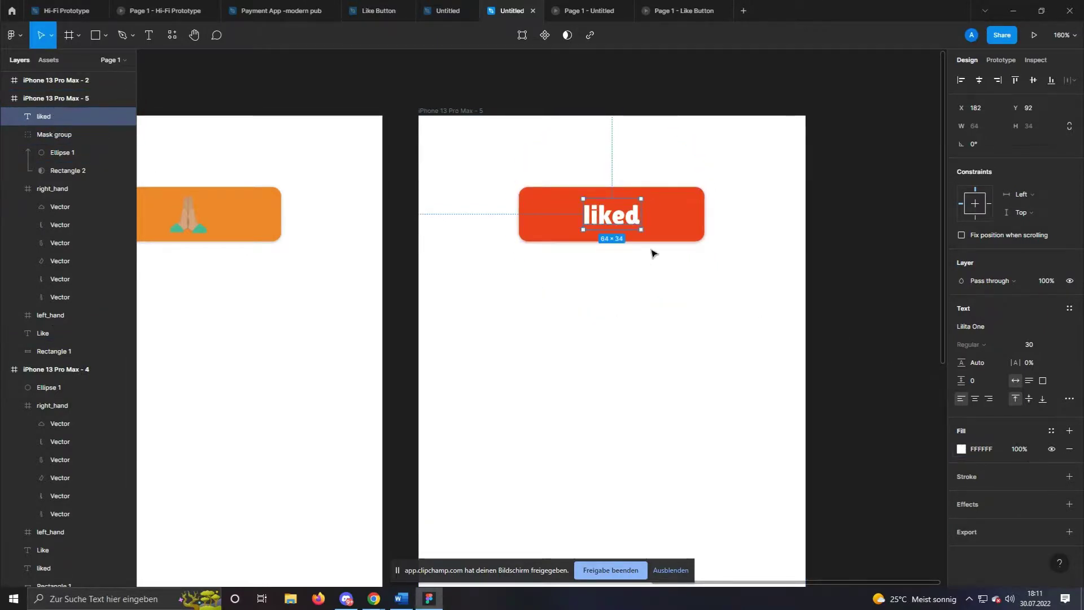
In Prototype mode, connect iPhone 13 Pro Max - 2 to iPhone 13 Pro Max - 3 with a Smart animate interaction.
left_click(875, 231)
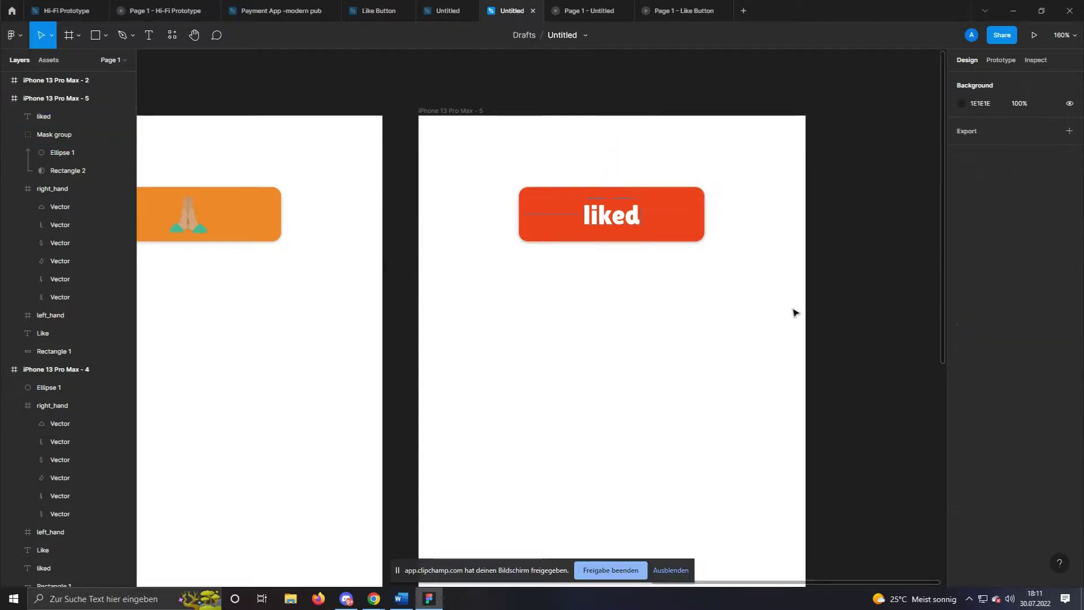
left_click(1000, 60)
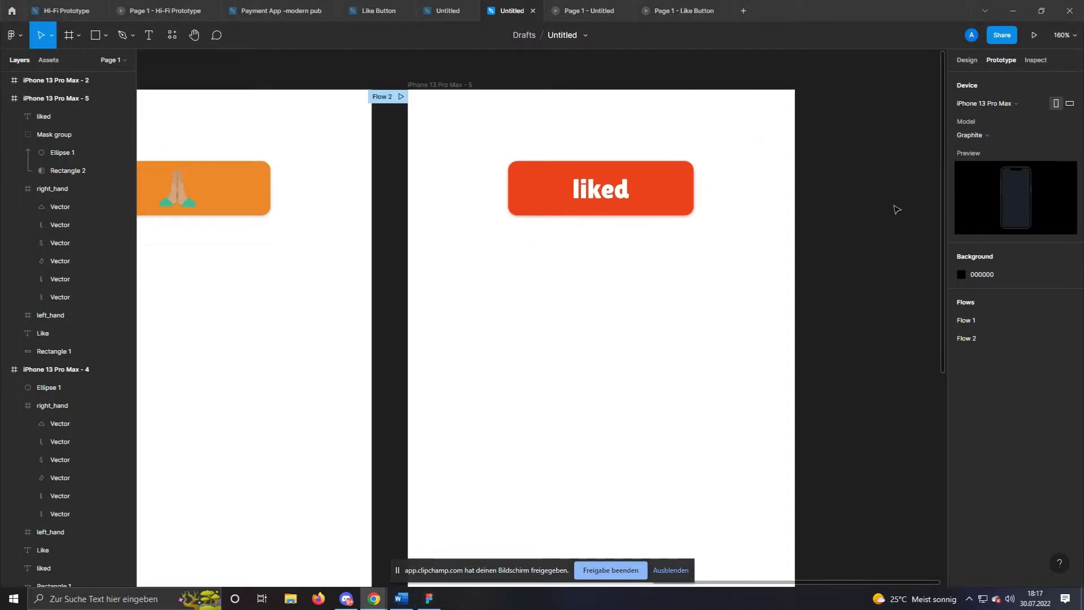
scroll(811, 184, "down", 10)
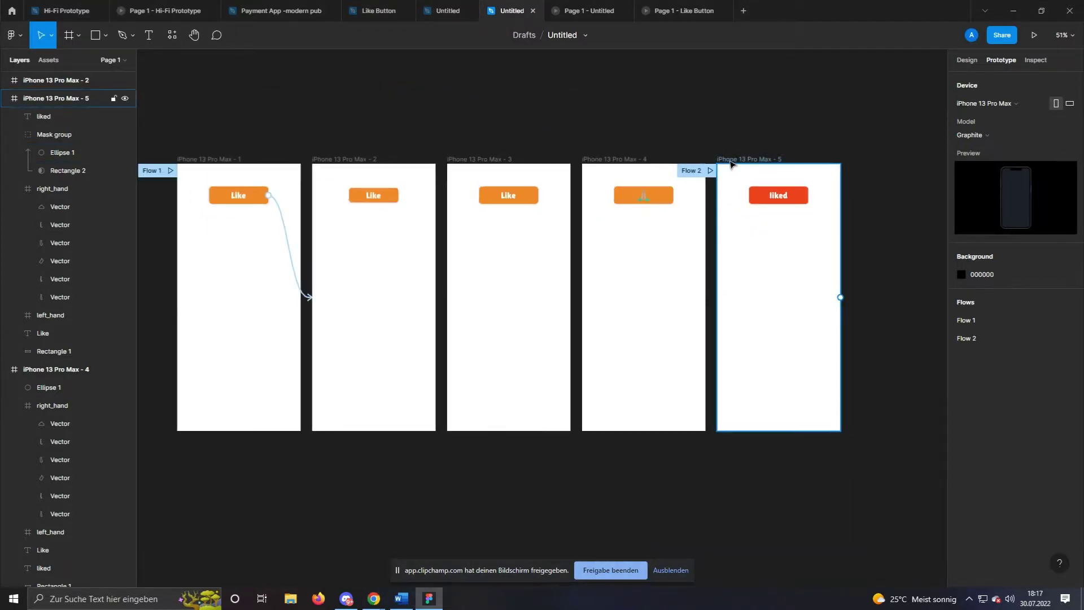
left_click(658, 144)
scroll(508, 101, "left", 3)
scroll(586, 126, "up", 3)
left_click(556, 171)
left_click(559, 173)
scroll(672, 147, "right", 2)
scroll(672, 147, "down", 1)
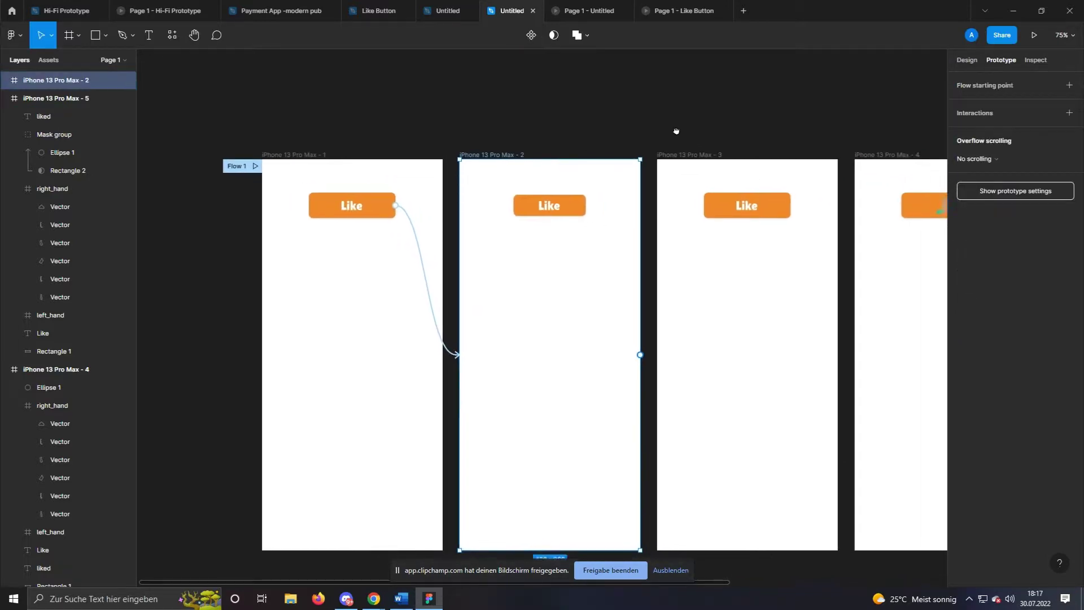
scroll(506, 137, "up", 3)
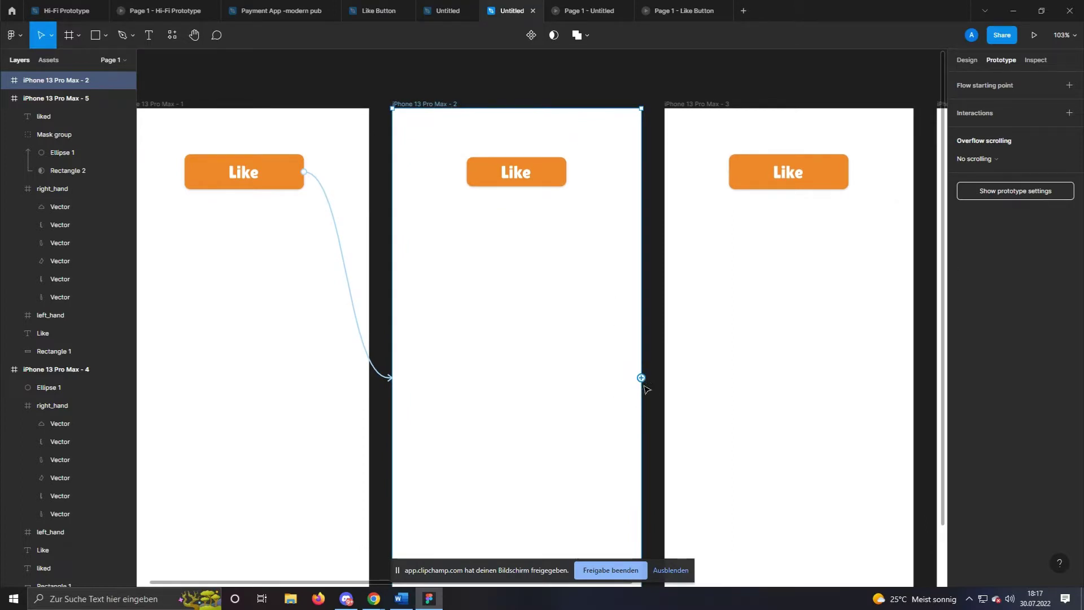
left_click_drag(641, 378, 702, 382)
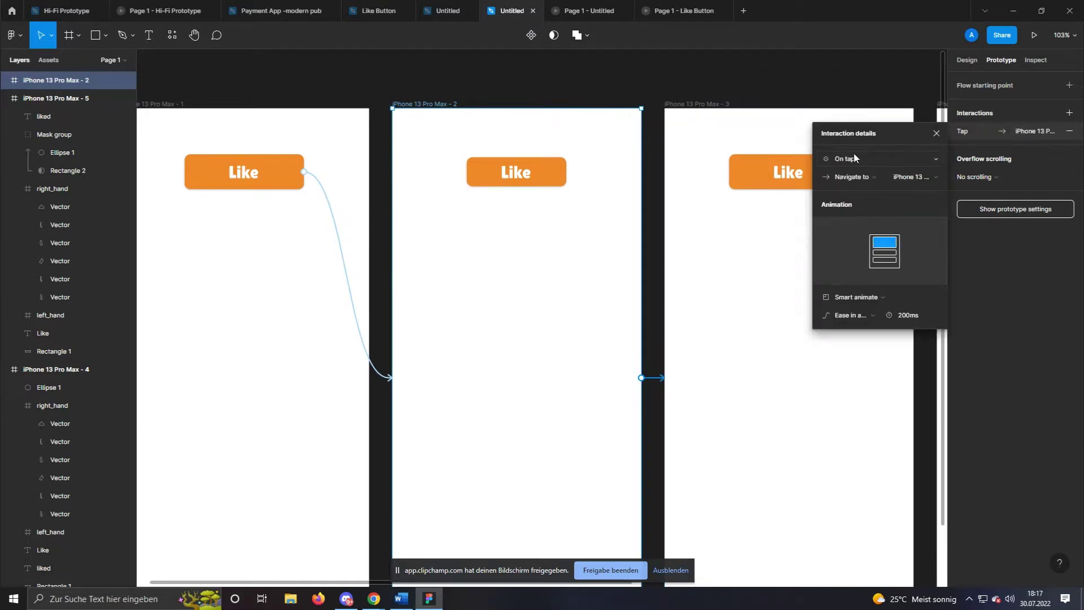
Change the interaction trigger to After delay at 1ms, keeping Ease in and out back easing.
left_click(854, 158)
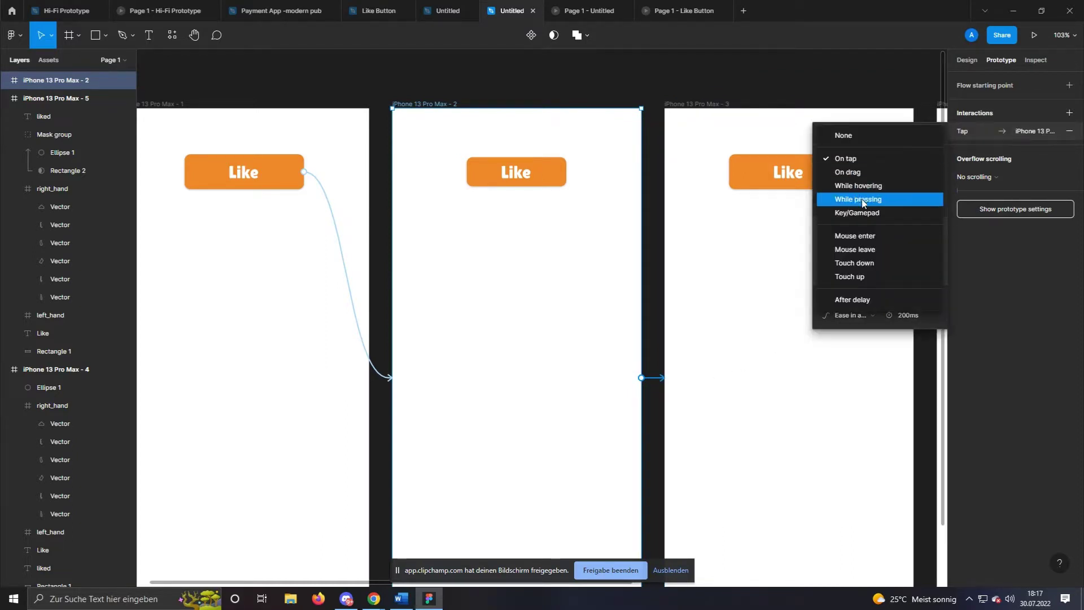
left_click(862, 300)
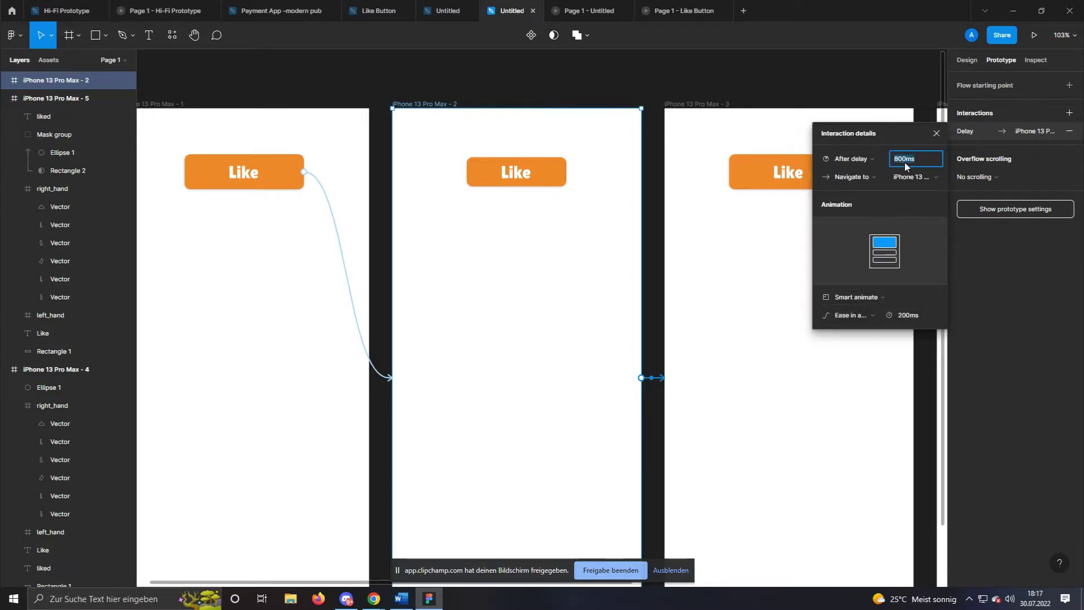
key("Return")
left_click(849, 315)
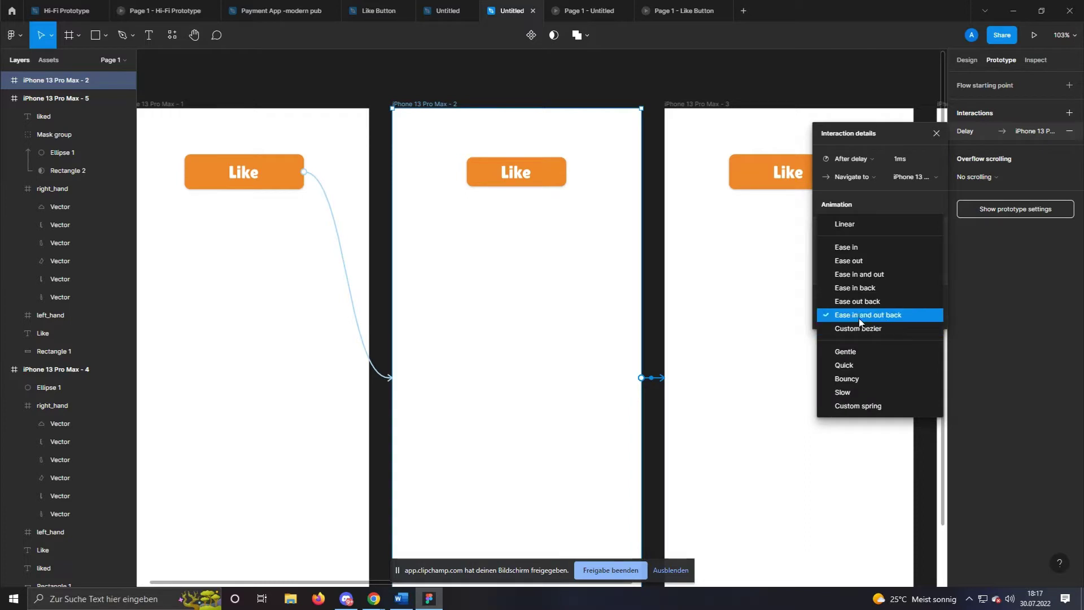
left_click(883, 317)
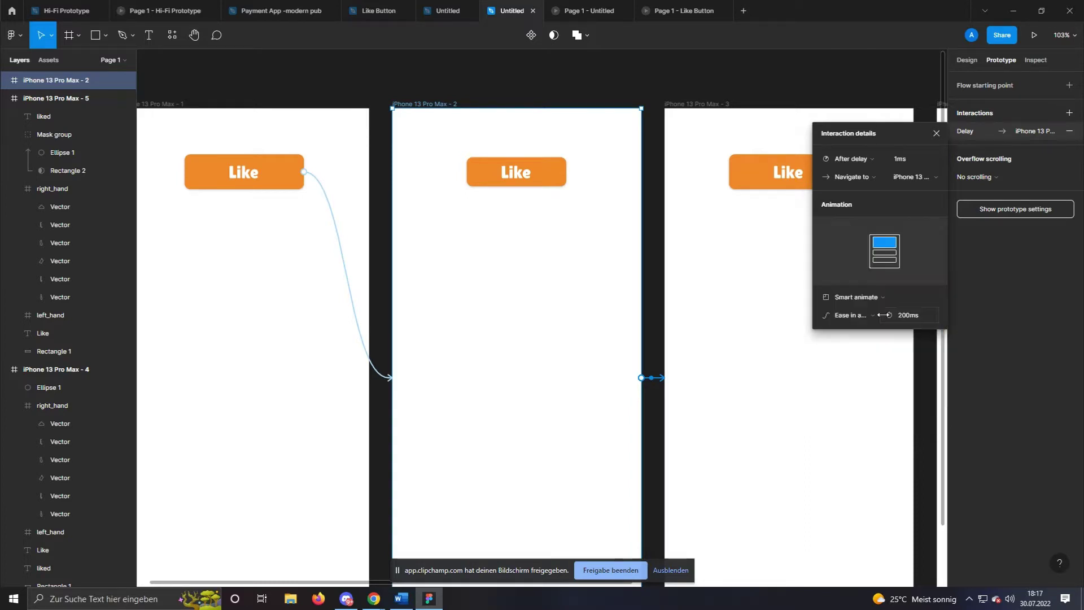
left_click(792, 300)
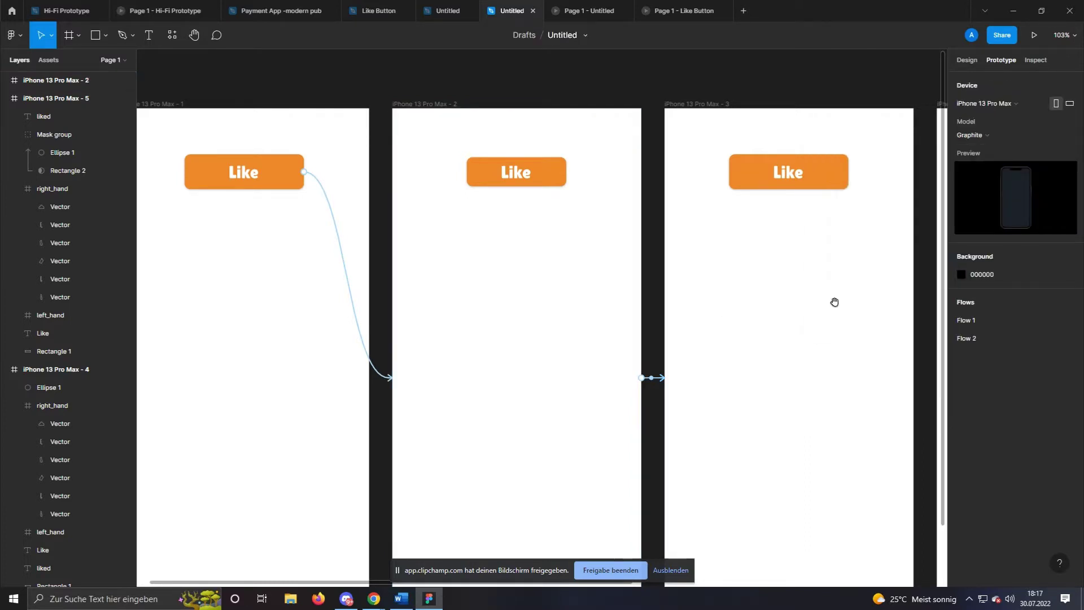
scroll(840, 304, "right", 6)
left_click(695, 297)
Set the fourth frame's transition duration to 400ms.
left_click(982, 131)
left_click(858, 311)
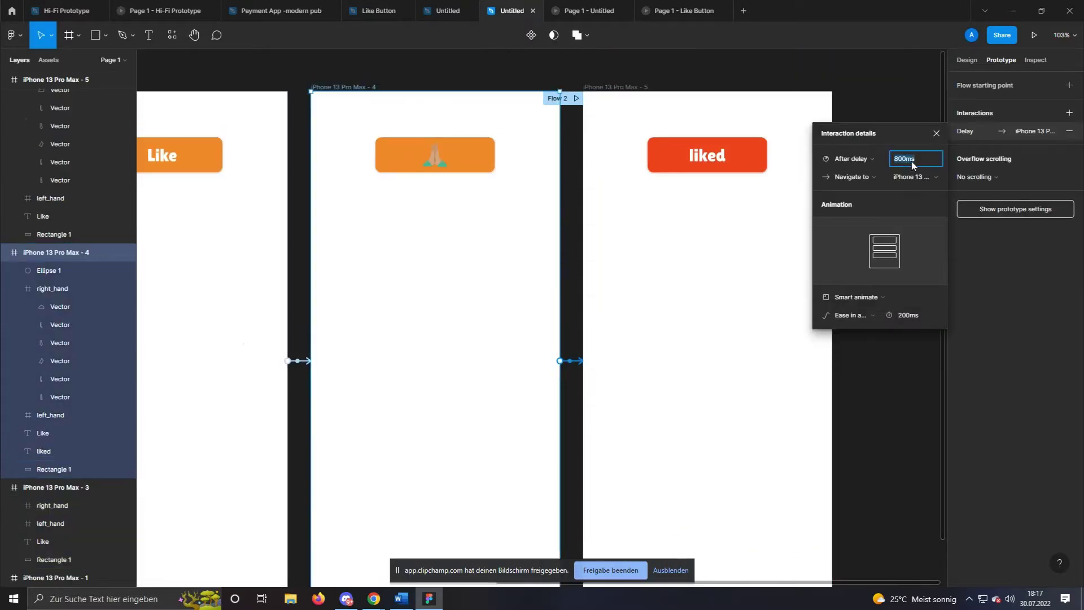
left_click(777, 320)
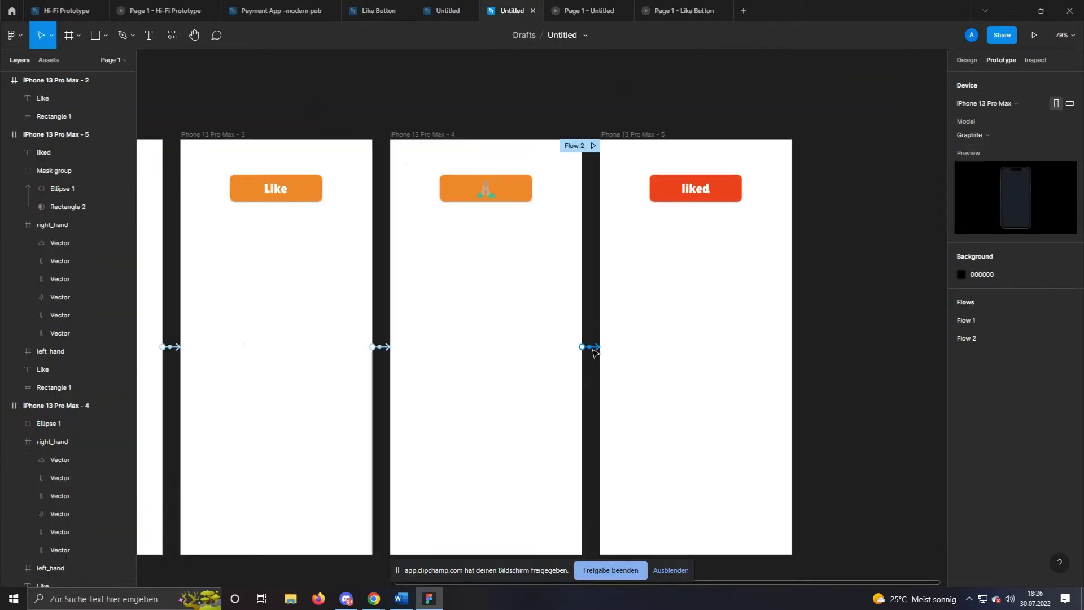
left_click(589, 346)
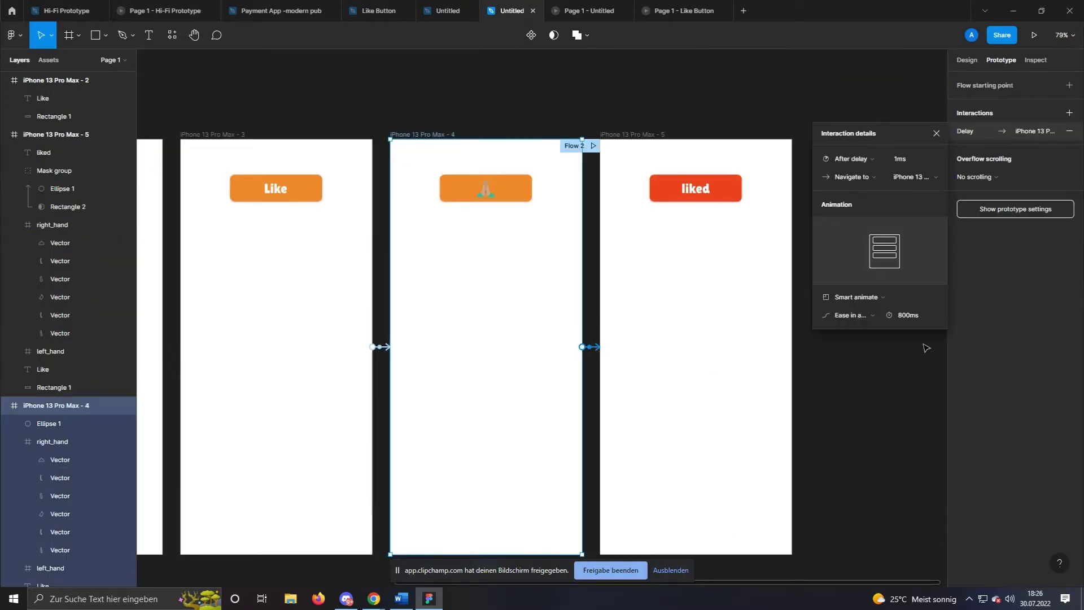
left_click(916, 314)
type("400")
key("Return")
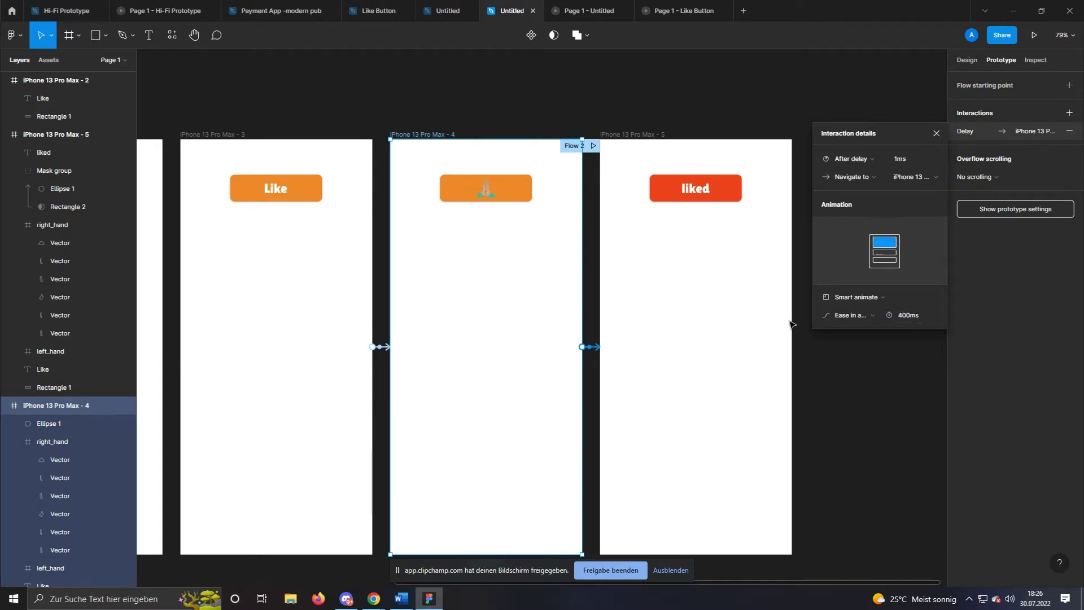
left_click(727, 258)
Ungroup the liked button's Mask group into its circle and rectangle.
left_click(731, 189)
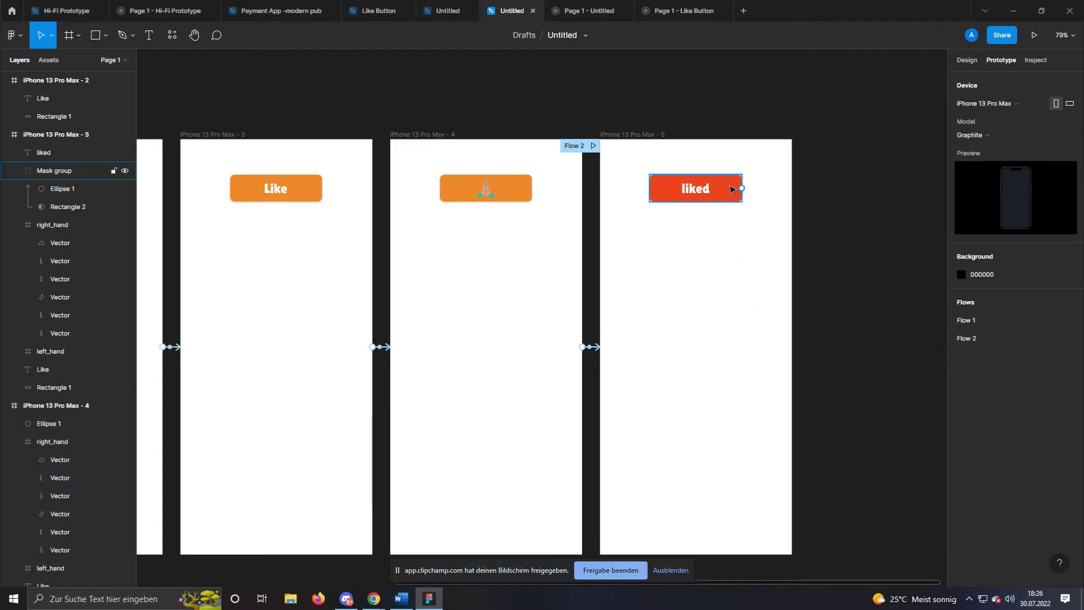
right_click(69, 173)
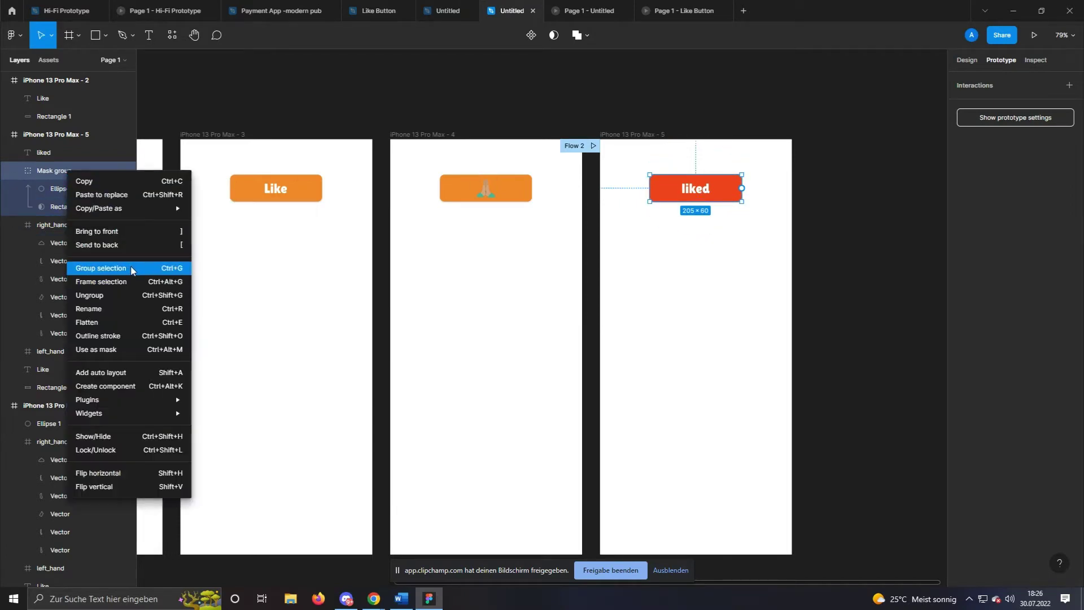
left_click(113, 296)
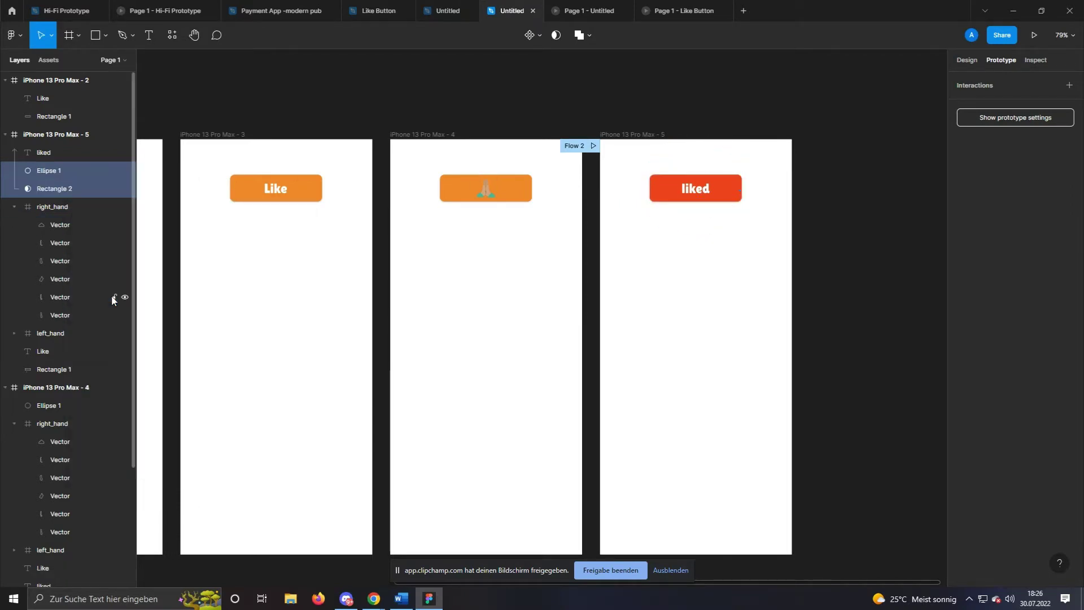
left_click(729, 96)
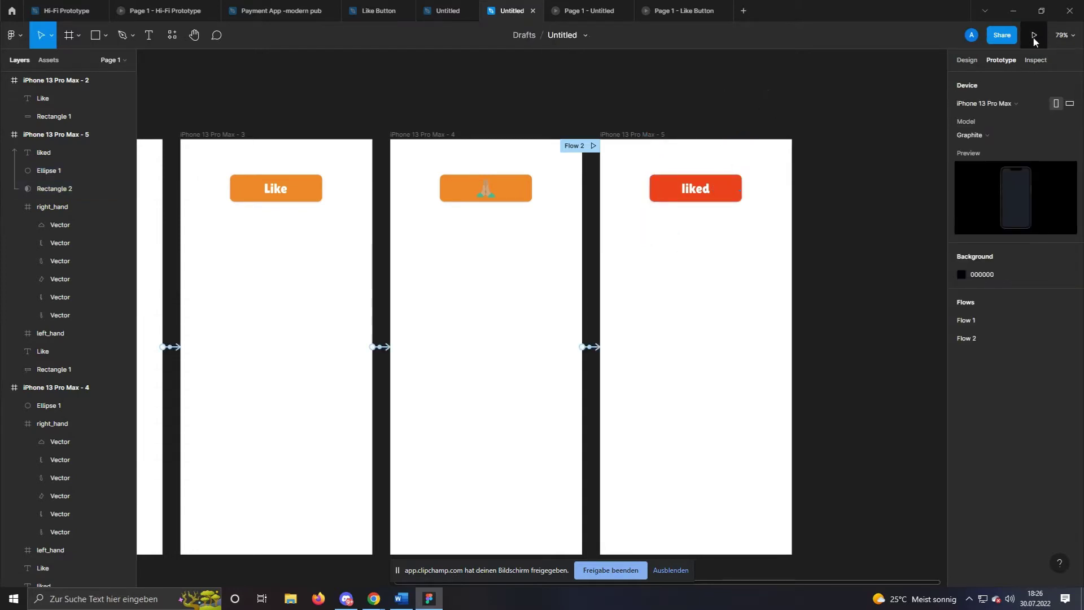
Present Flow 1 from the first frame and tap Like to see the red liked button.
left_click(966, 320)
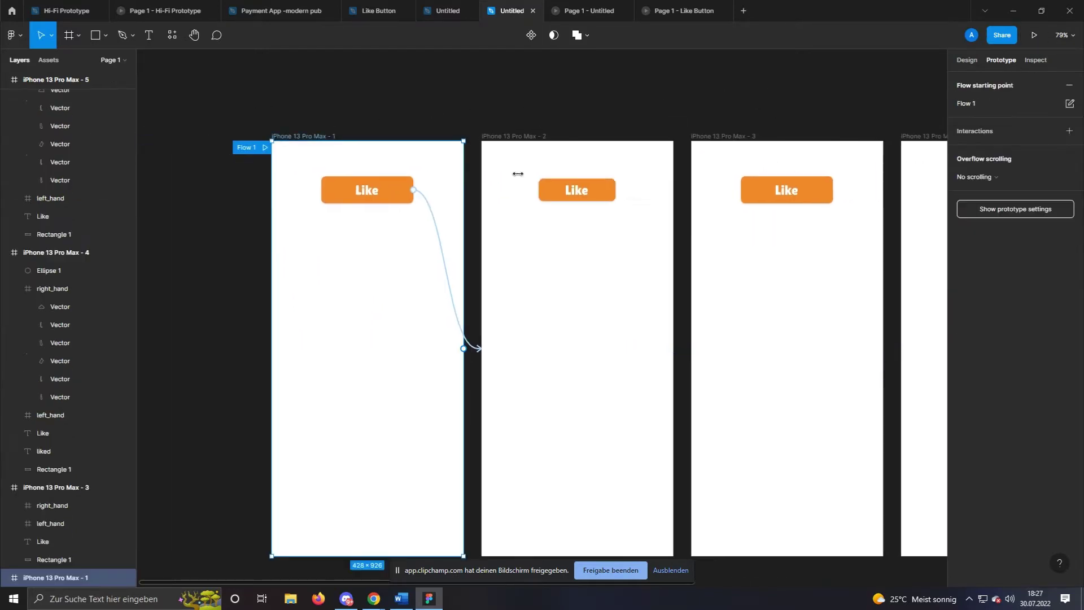
left_click(1034, 35)
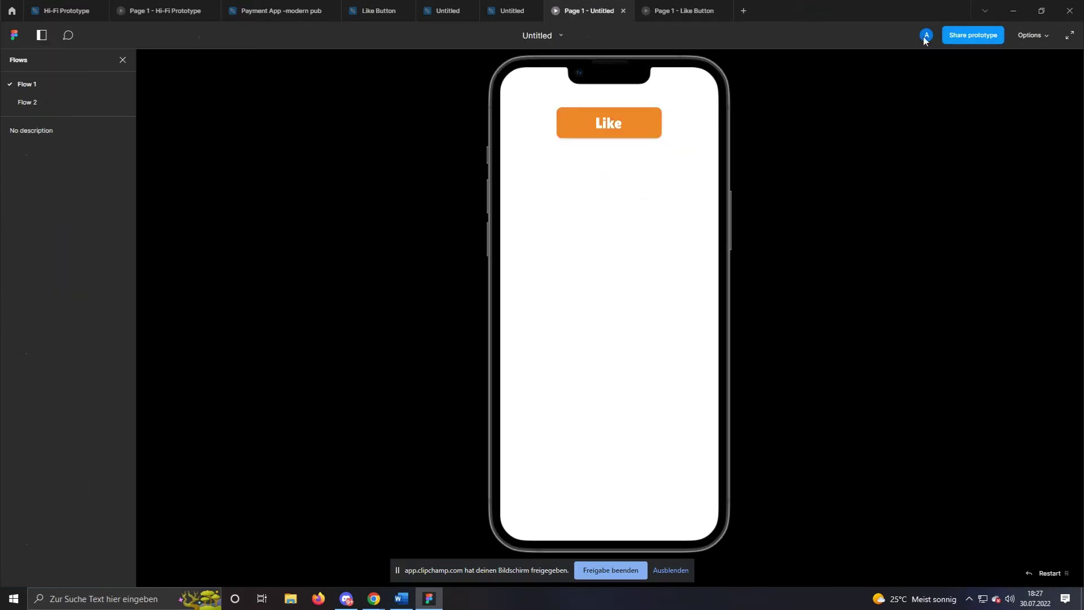
left_click(653, 120)
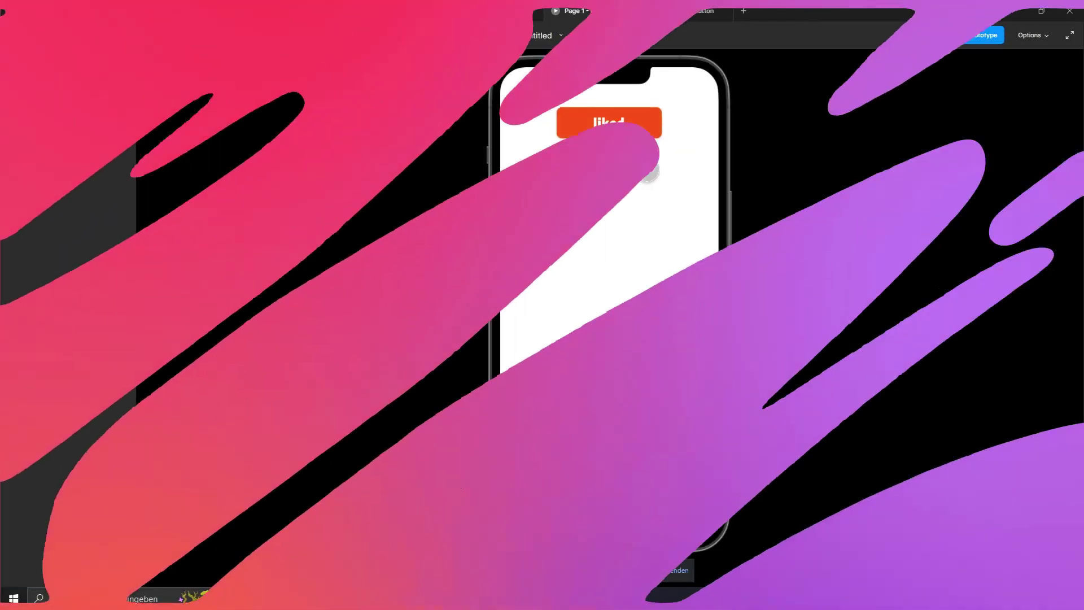